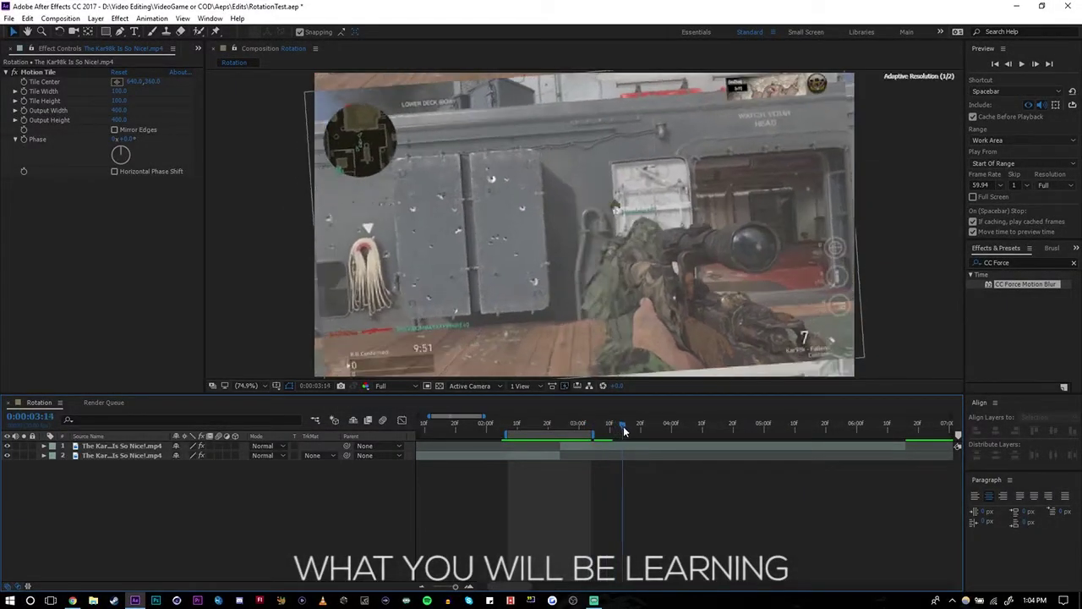
Step: Preview the finished spin transition, preview it again from 2:05, then start a new project
{"action": "key", "text": "space"}
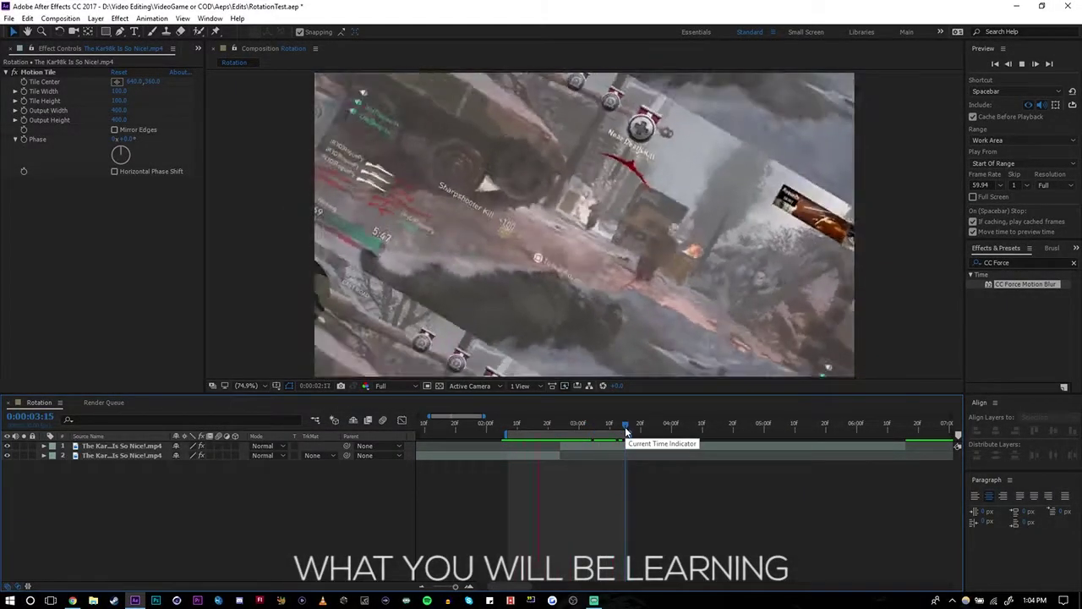
{"action": "key", "text": "space"}
{"action": "left_click", "coordinate": [500, 421]}
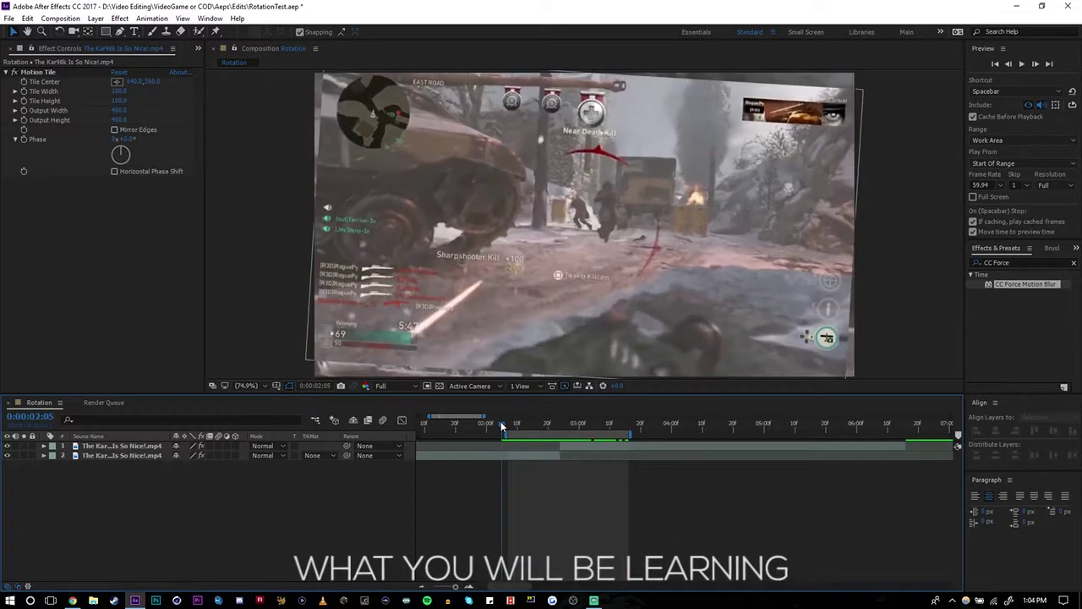
{"action": "key", "text": "space"}
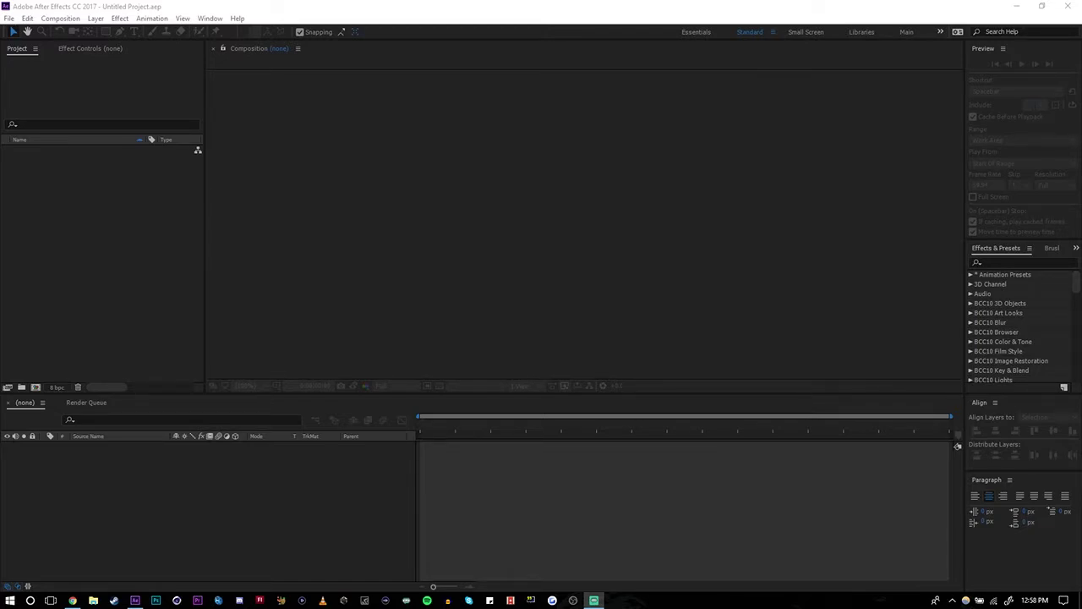
{"action": "left_click", "coordinate": [9, 18]}
Step: Create a 1280×720 composition named Rotation at 30 fps, one minute long
{"action": "mouse_move", "coordinate": [50, 31]}
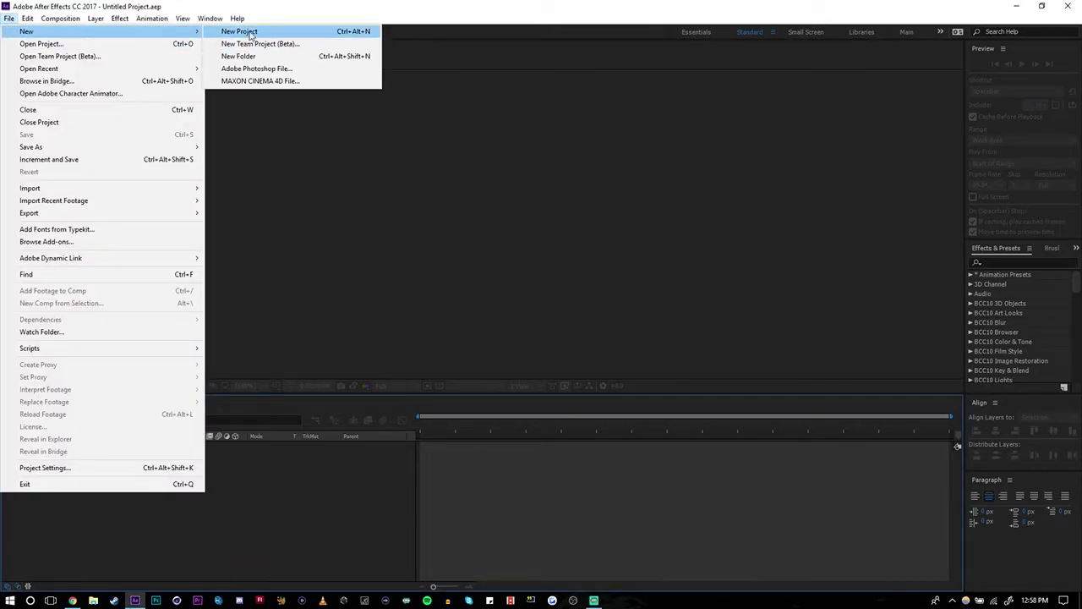
{"action": "left_click", "coordinate": [60, 18]}
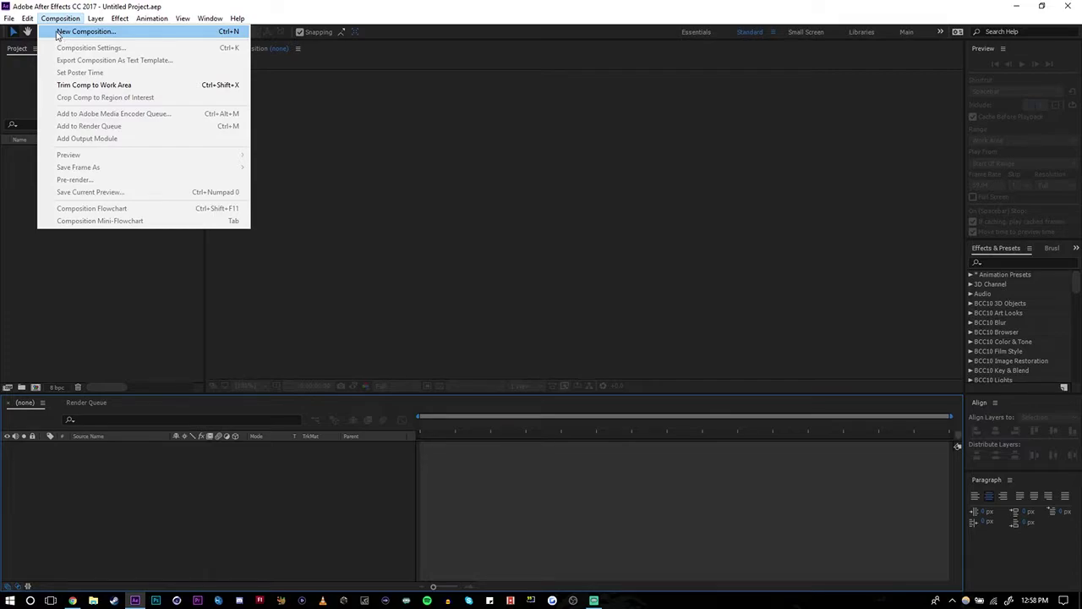
{"action": "left_click", "coordinate": [56, 35]}
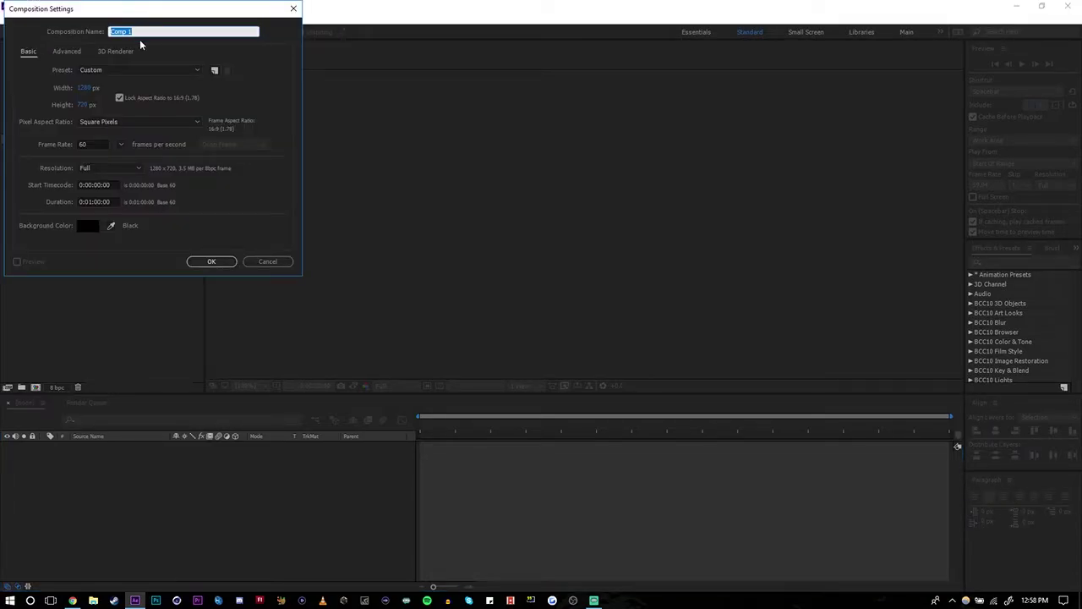
{"action": "type", "text": "Rotat"}
{"action": "left_click", "coordinate": [120, 144]}
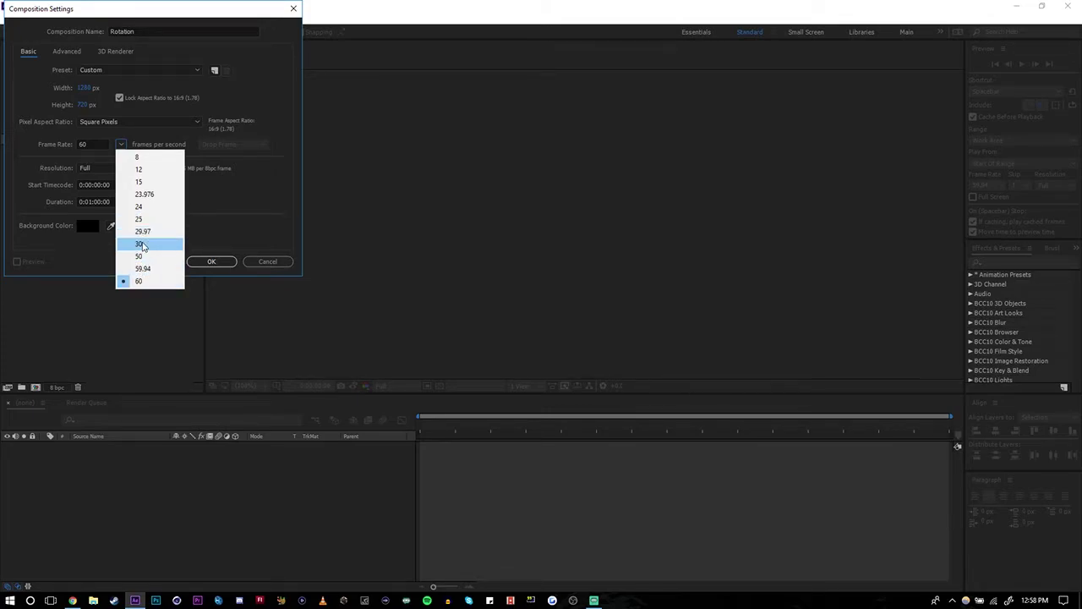
{"action": "left_click", "coordinate": [140, 244]}
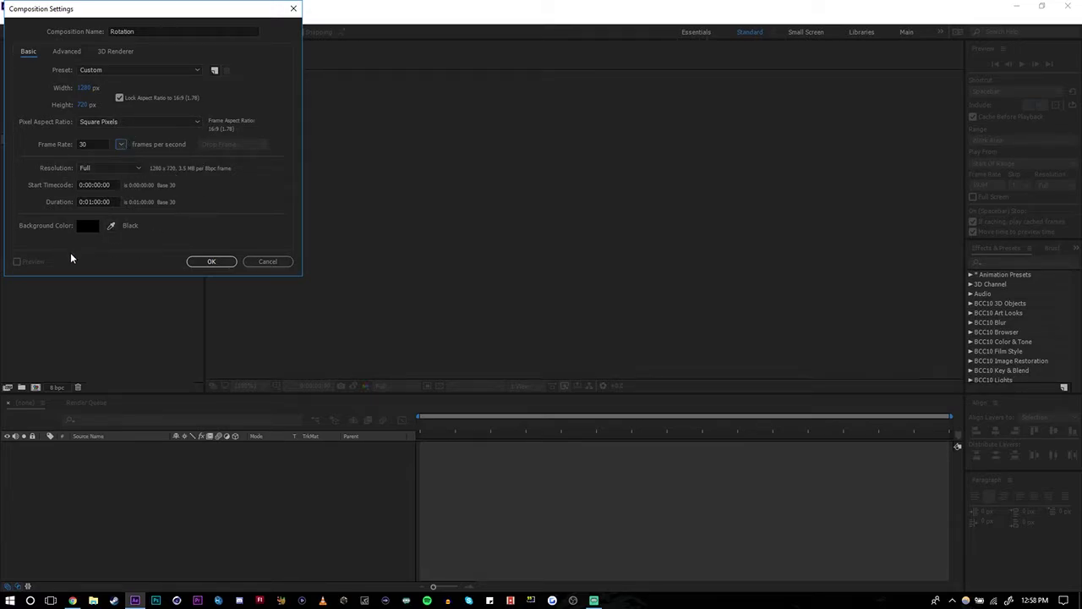
{"action": "left_click", "coordinate": [189, 262]}
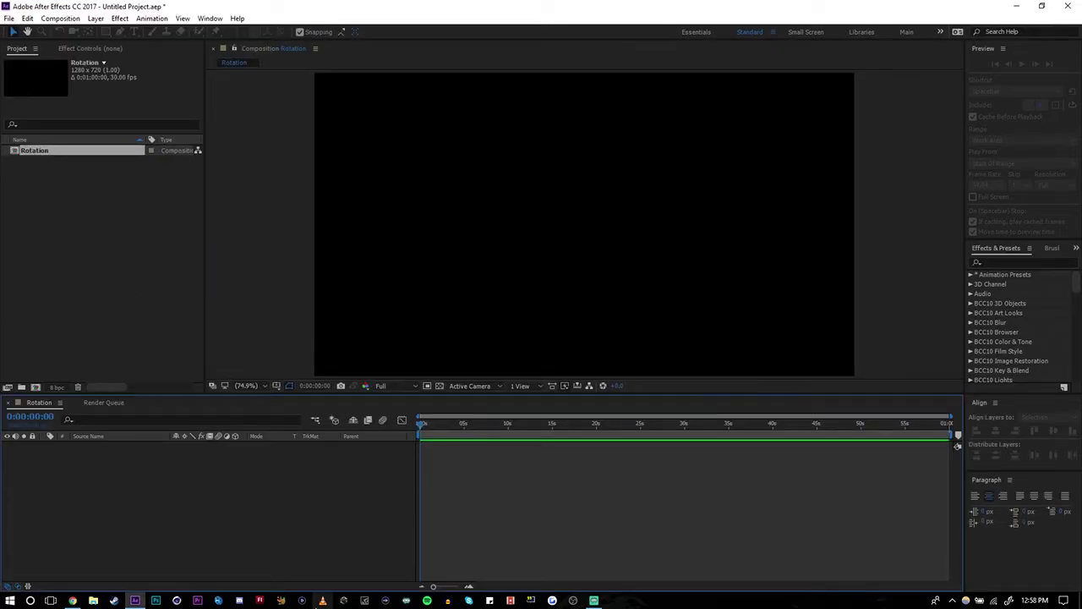
Step: Import The Kar98k Is So Nice!.mp4 and add it to the Rotation timeline
{"action": "left_click", "coordinate": [8, 19]}
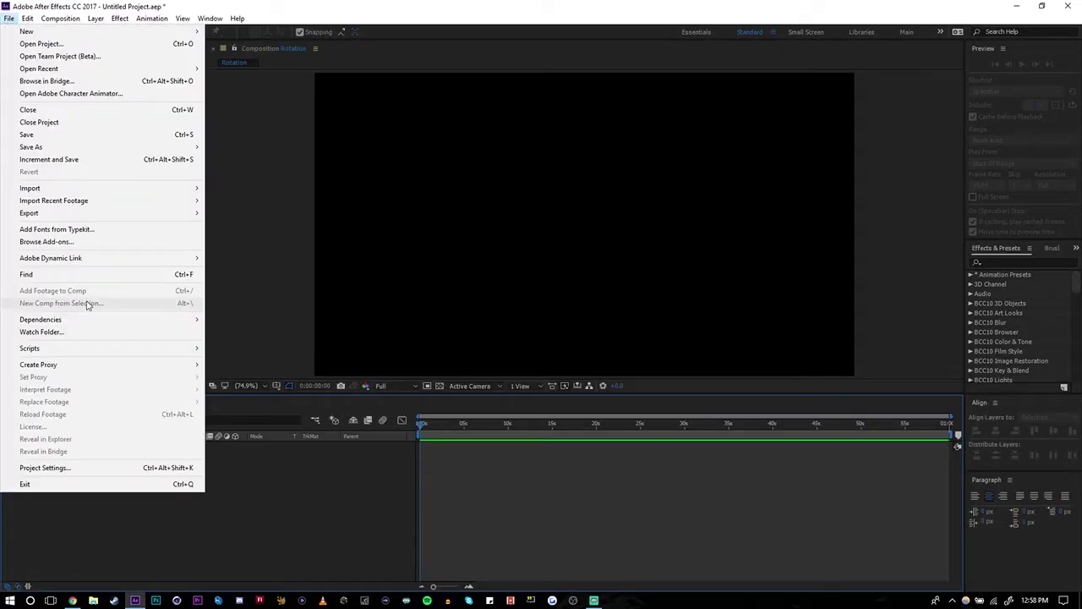
{"action": "left_click", "coordinate": [284, 282]}
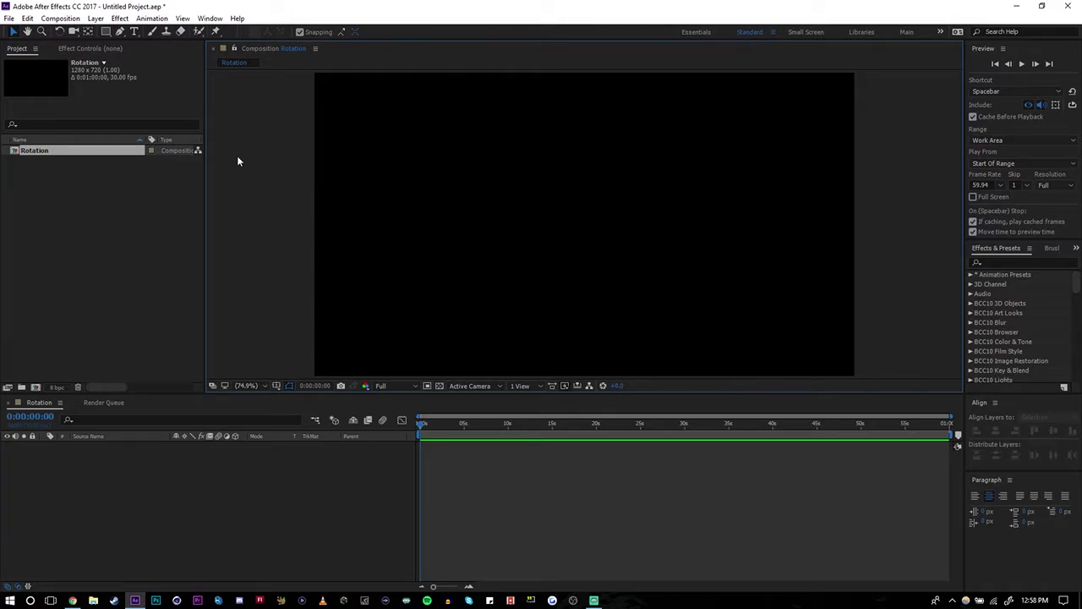
{"action": "left_click", "coordinate": [8, 18]}
{"action": "mouse_move", "coordinate": [40, 192]}
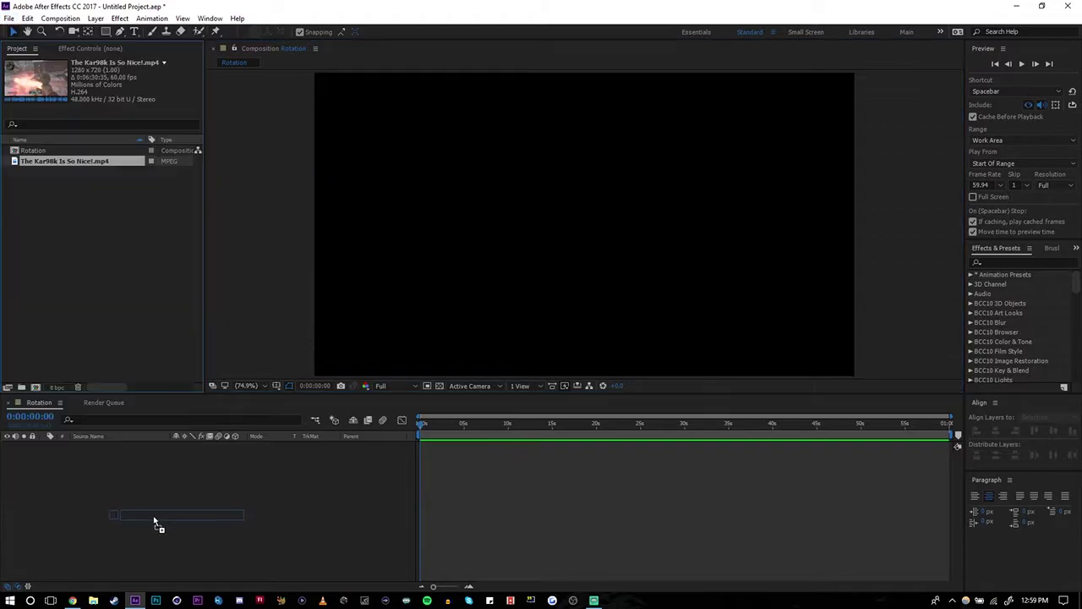
{"action": "left_click_drag", "start_coordinate": [155, 521], "coordinate": [188, 486]}
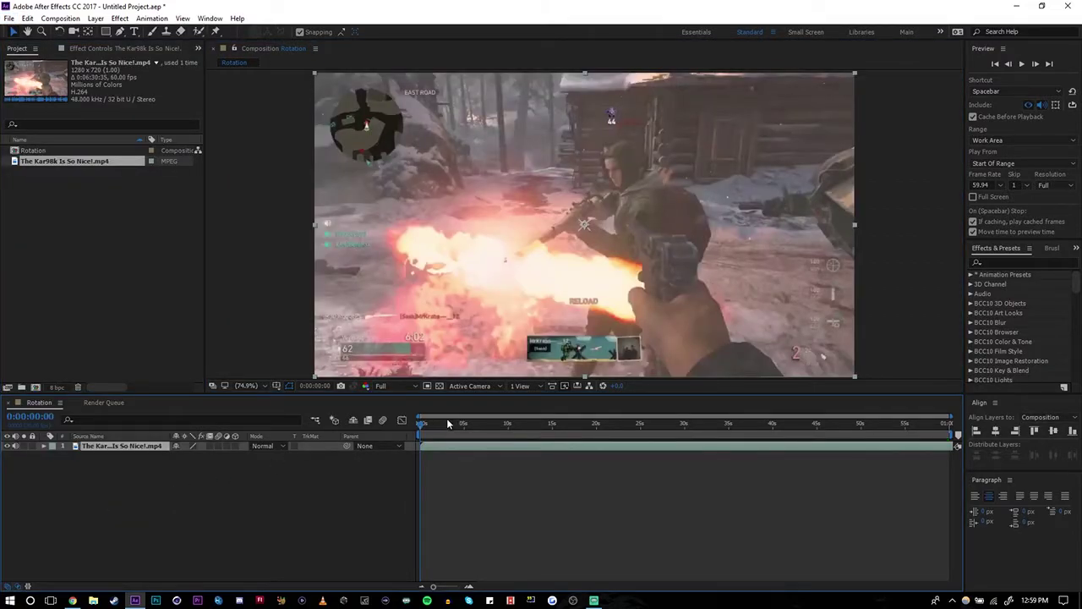
{"action": "mouse_move", "coordinate": [421, 423]}
{"action": "left_mouse_down"}
{"action": "mouse_move", "coordinate": [474, 442]}
{"action": "mouse_move", "coordinate": [532, 423]}
{"action": "mouse_move", "coordinate": [439, 426]}
{"action": "left_mouse_up"}
Step: Duplicate the clip into a second layer, shift layer 1's footage, and park the zoomed timeline at 2:24
{"action": "key", "text": "ctrl+d"}
{"action": "left_click_drag", "start_coordinate": [593, 450], "coordinate": [468, 445]}
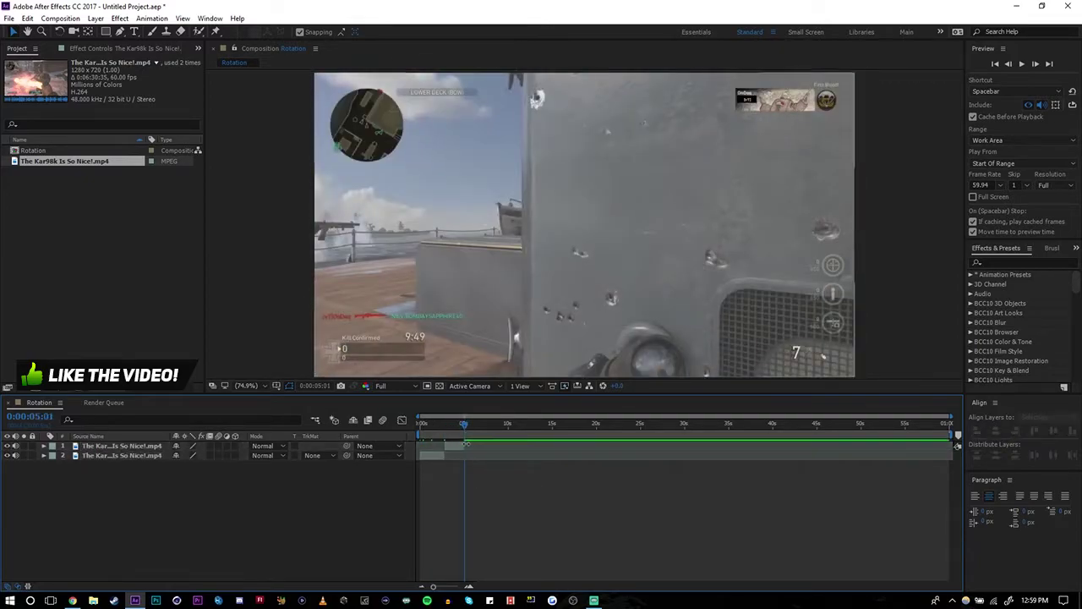
{"action": "left_click", "coordinate": [444, 422]}
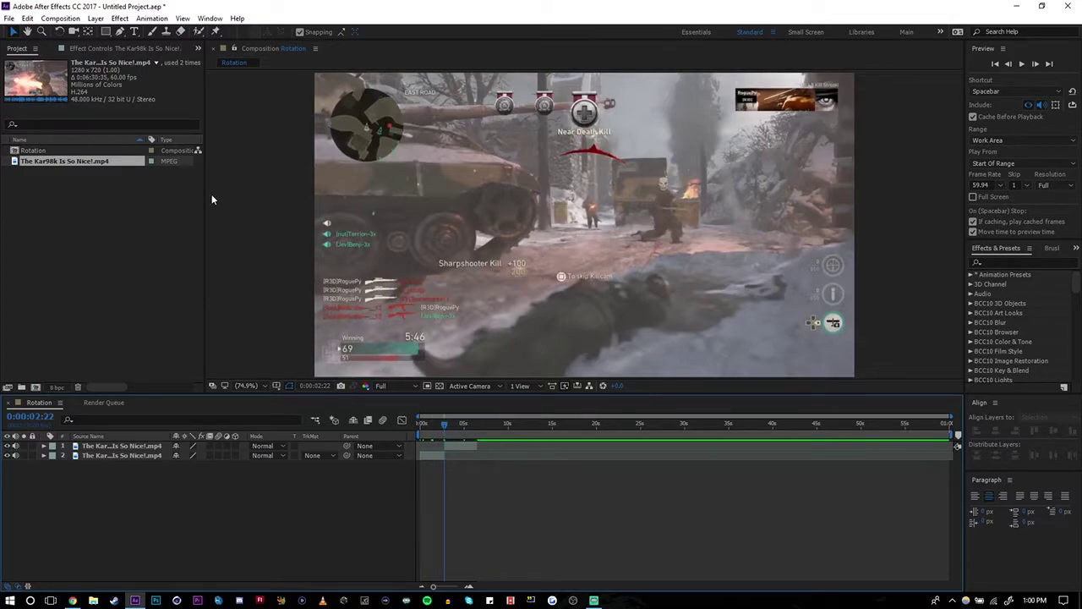
{"action": "left_click", "coordinate": [469, 586]}
{"action": "left_click", "coordinate": [469, 587]}
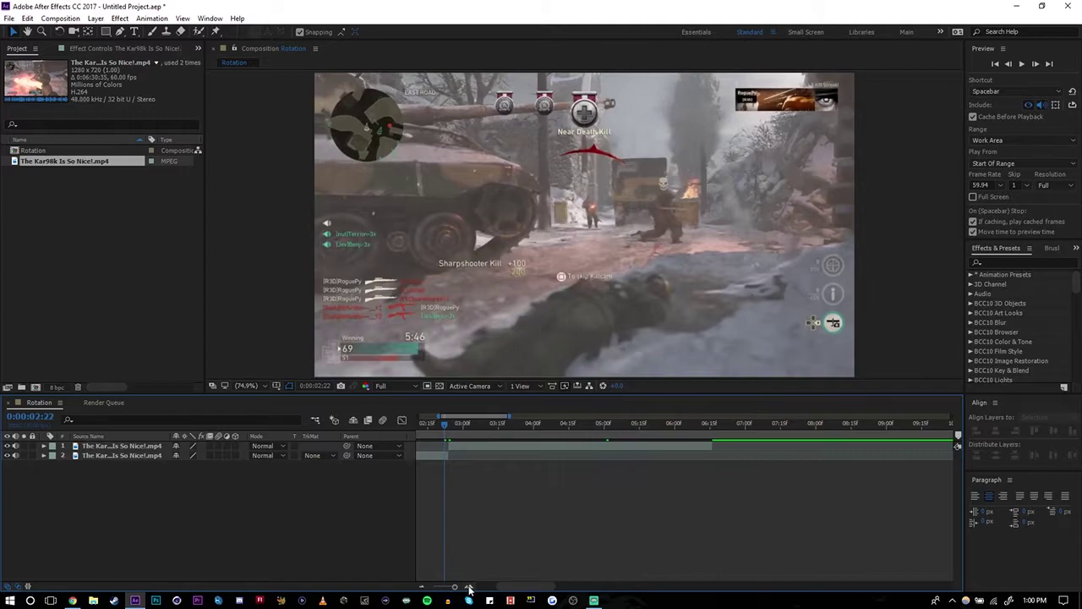
{"action": "left_click", "coordinate": [469, 586]}
{"action": "left_click_drag", "start_coordinate": [614, 424], "coordinate": [618, 424]}
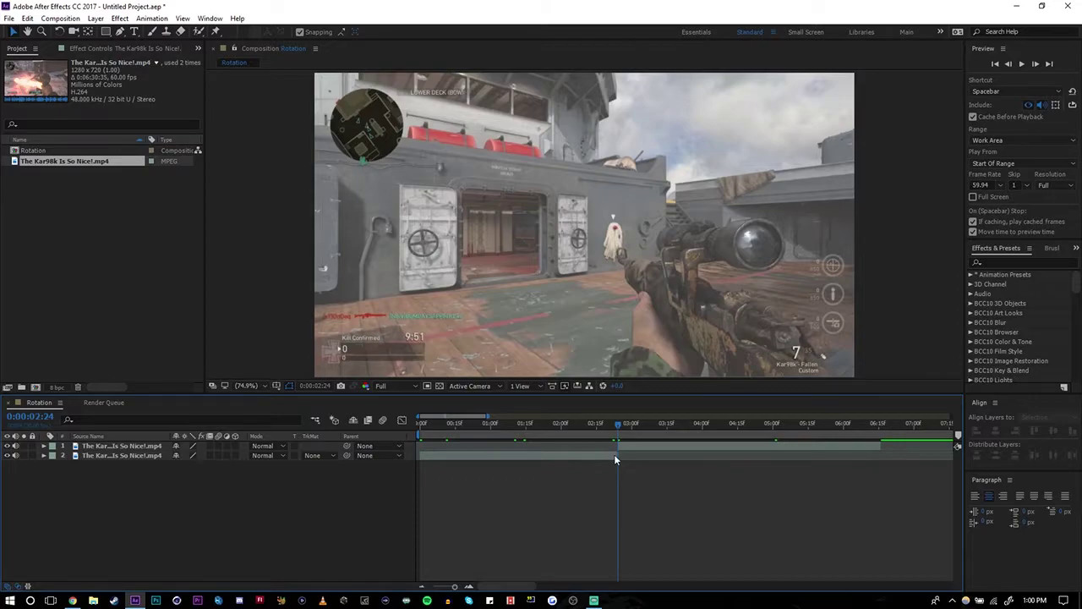
Step: Show Rotation on both layers and turn on their Rotation keyframes
{"action": "left_click", "coordinate": [614, 454]}
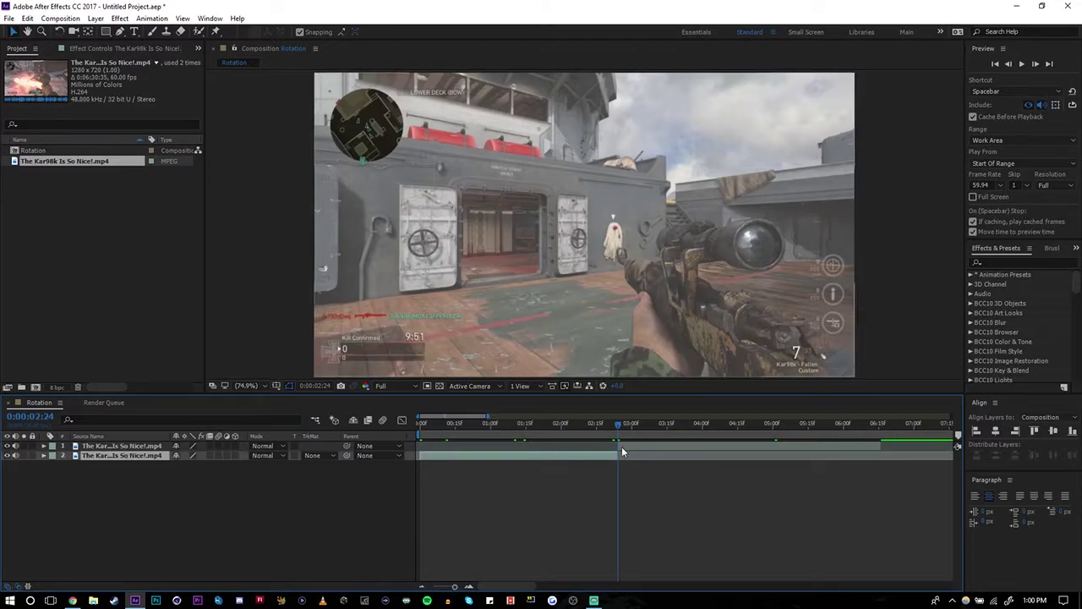
{"action": "left_click", "coordinate": [622, 444]}
{"action": "key", "text": "r"}
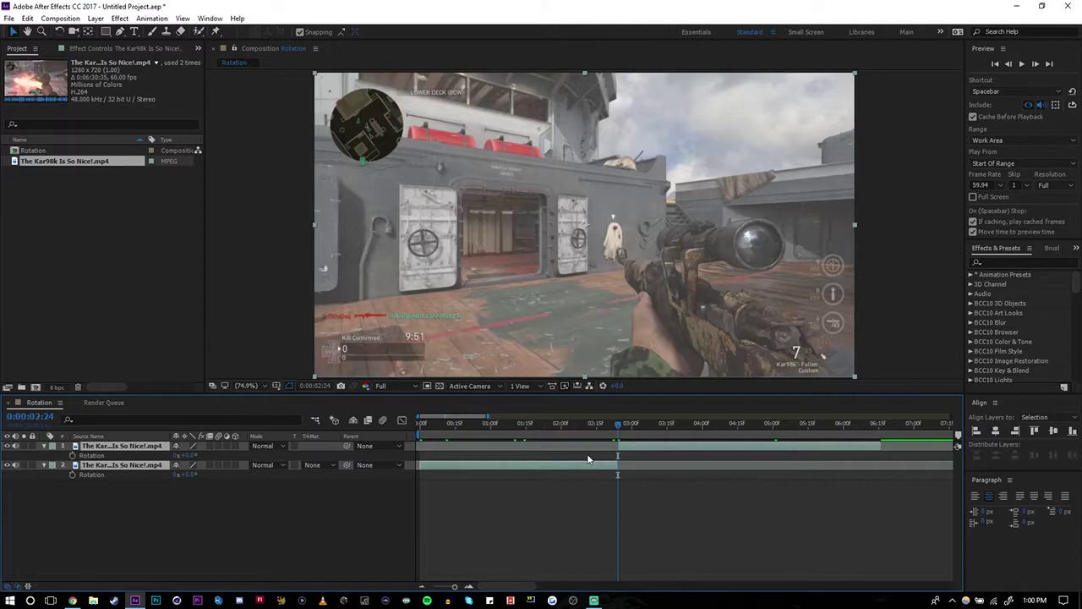
{"action": "left_click", "coordinate": [73, 454]}
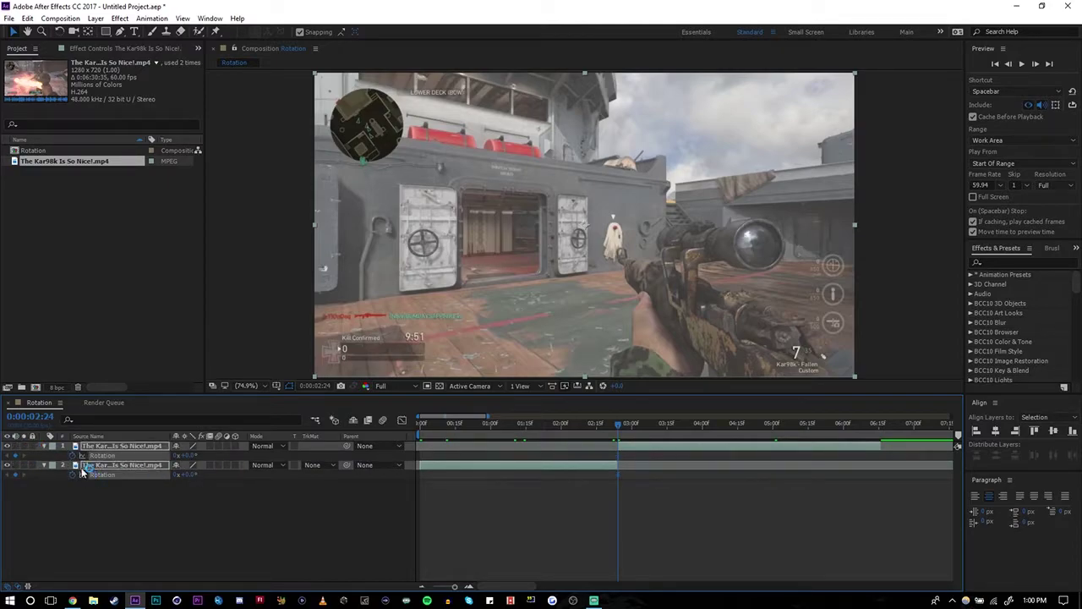
{"action": "left_click", "coordinate": [205, 519]}
{"action": "left_click", "coordinate": [117, 471]}
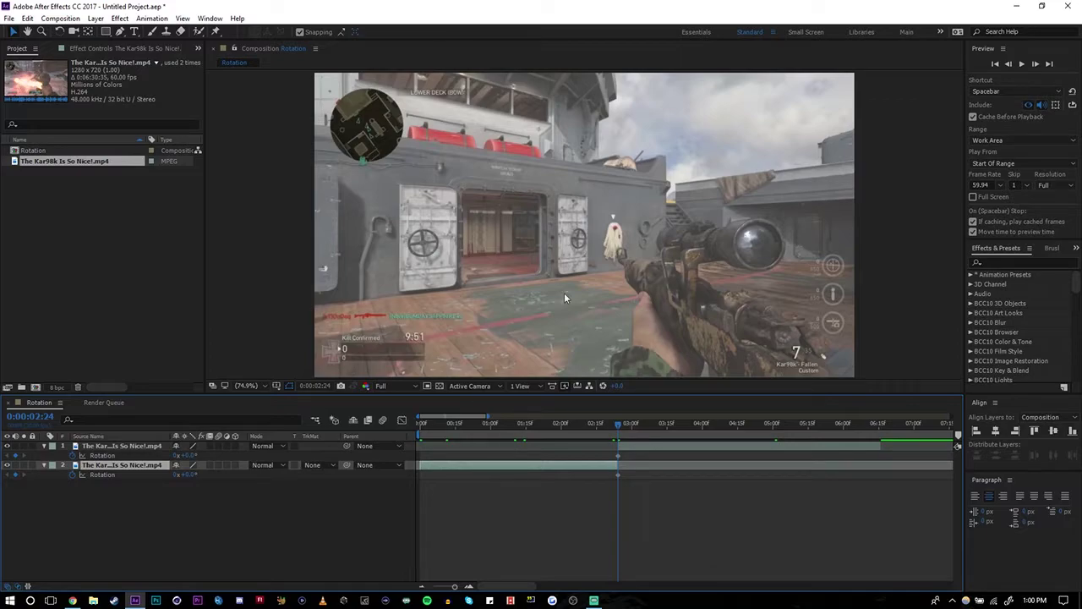
{"action": "left_click", "coordinate": [645, 446]}
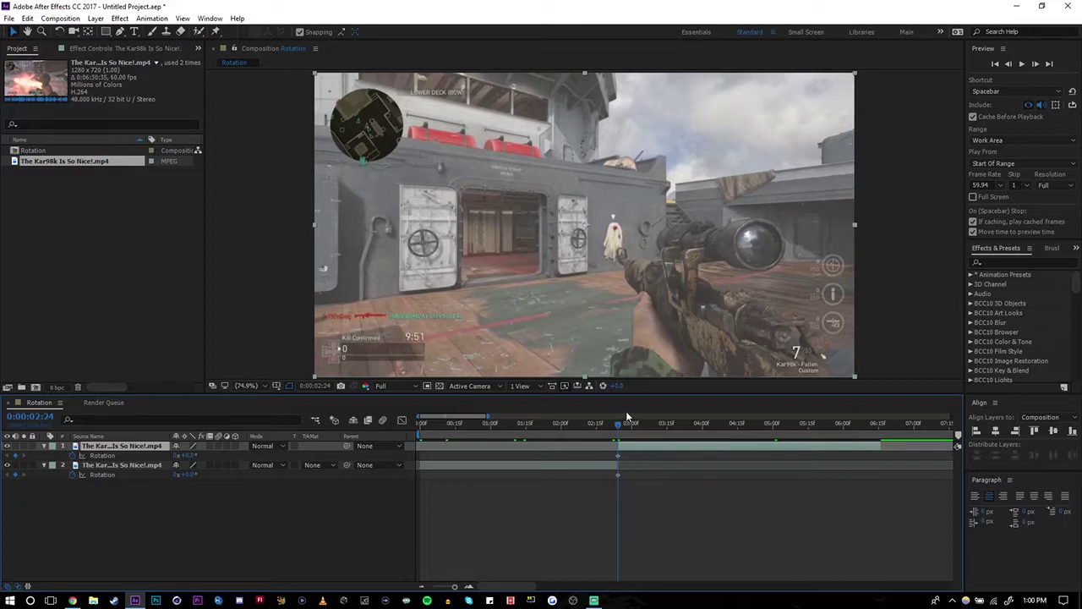
Step: Key layer 2's Rotation at 90° at 2:24 and 0° at 1:24
{"action": "left_click", "coordinate": [184, 475]}
{"action": "type", "text": "90"}
{"action": "key", "text": "Return"}
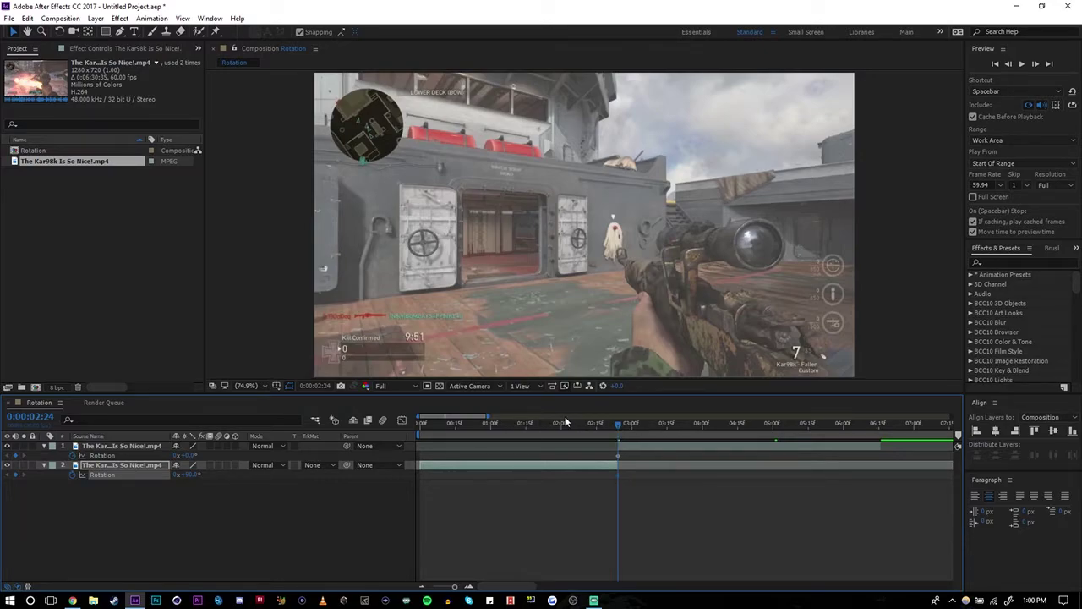
{"action": "key", "text": "shift+Page_Up"}
{"action": "key", "text": "shift+Page_Up"}
{"action": "key", "text": "shift+Page_Up"}
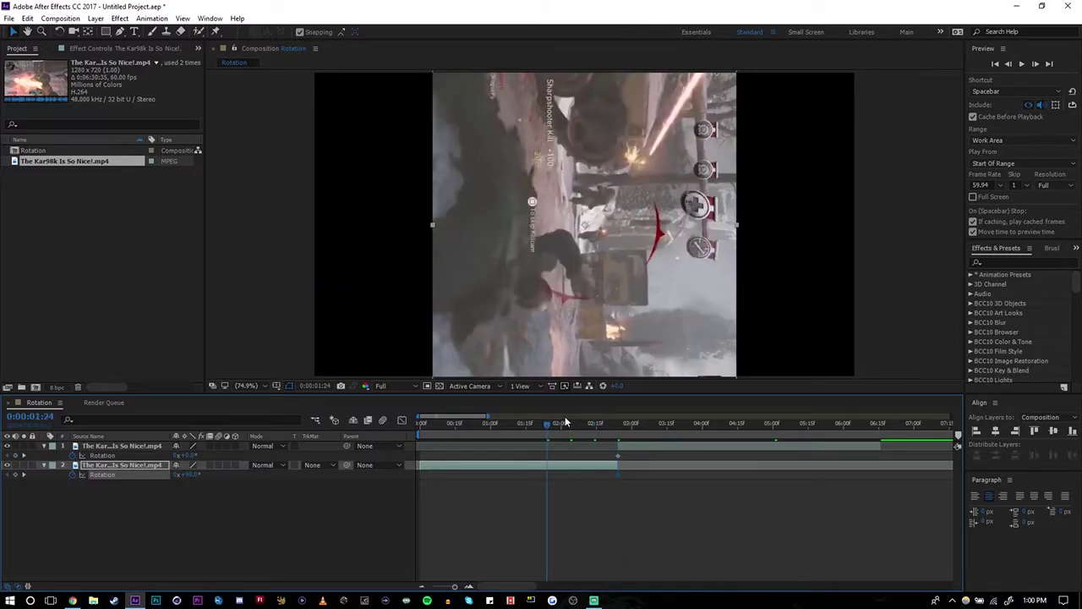
{"action": "left_click", "coordinate": [188, 474]}
{"action": "type", "text": "0"}
{"action": "key", "text": "Return"}
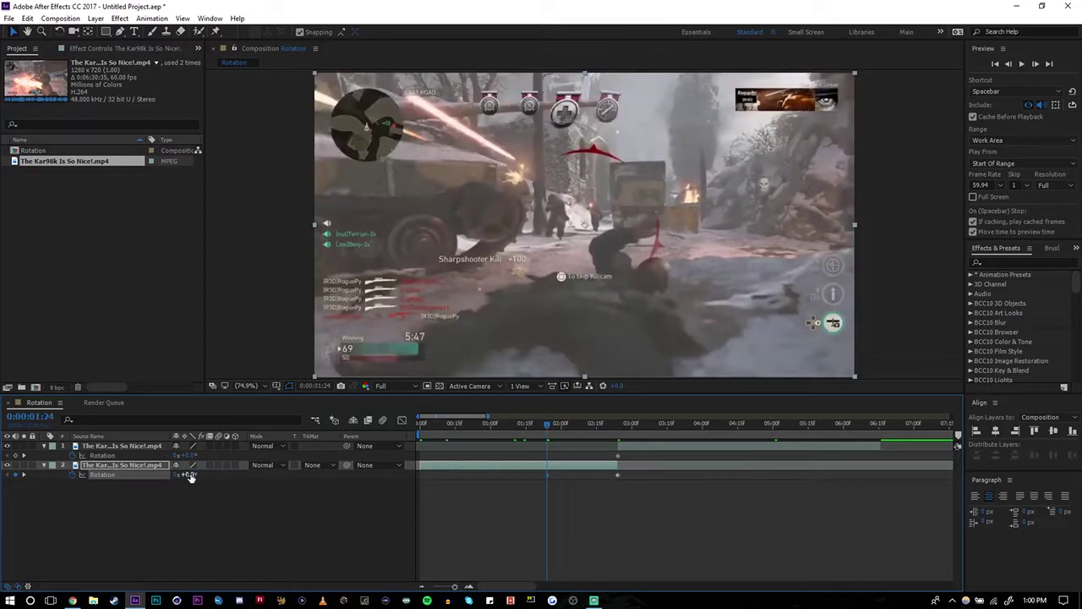
Step: Select layer 1's Rotation keyframe at 2:24 and preview the spin transition
{"action": "left_click", "coordinate": [619, 421]}
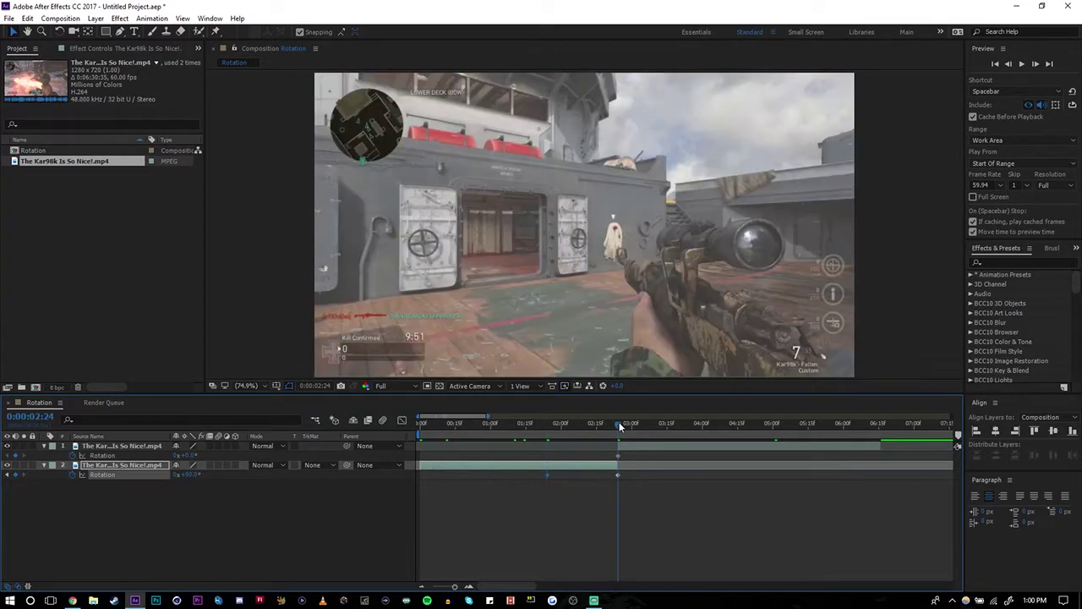
{"action": "left_click", "coordinate": [619, 453]}
{"action": "mouse_move", "coordinate": [616, 461]}
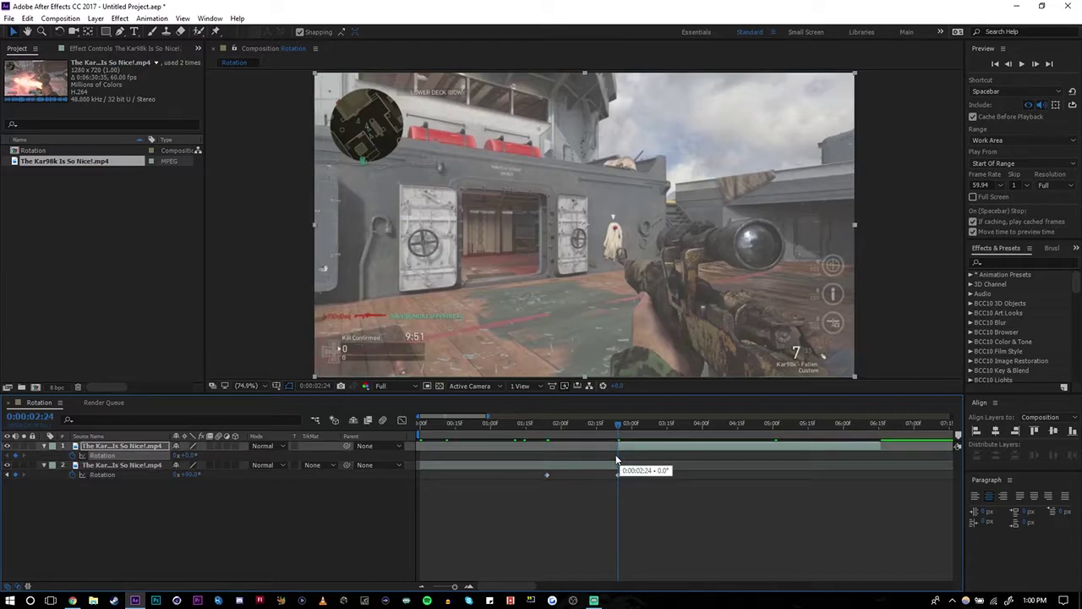
{"action": "key", "text": "space"}
{"action": "key", "text": "space"}
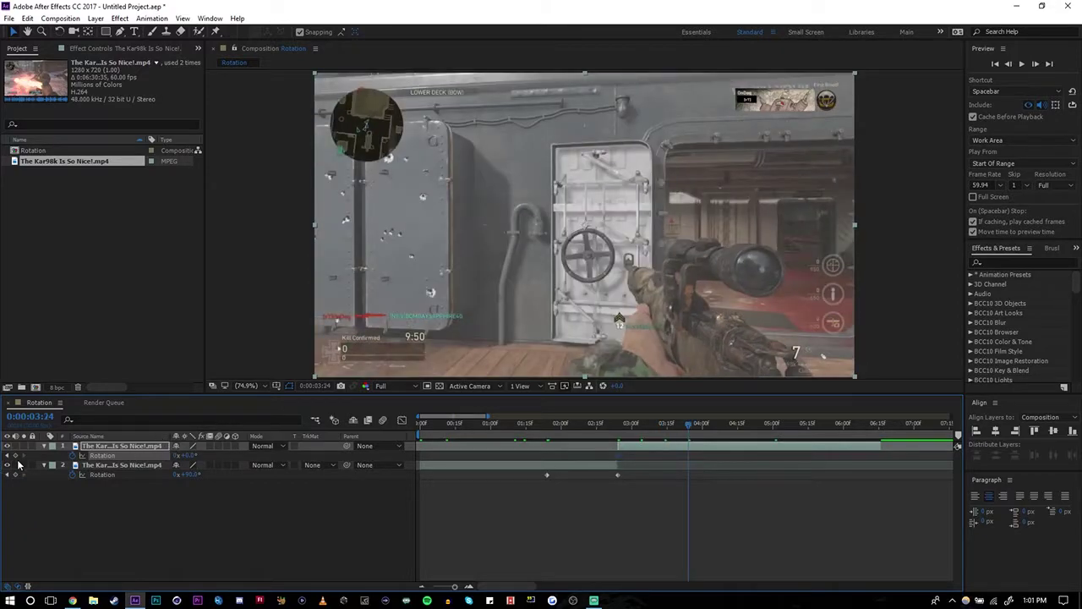
Step: Set layer 1's Rotation to -90° at 2:24
{"action": "left_click", "coordinate": [619, 424]}
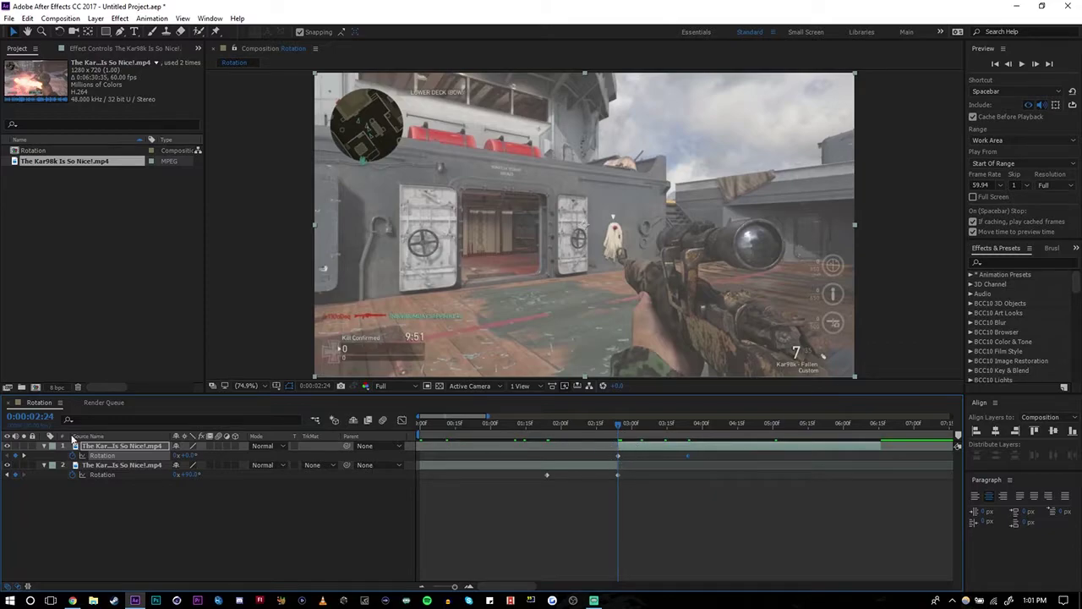
{"action": "left_click", "coordinate": [187, 456]}
{"action": "type", "text": "-90"}
{"action": "key", "text": "Return"}
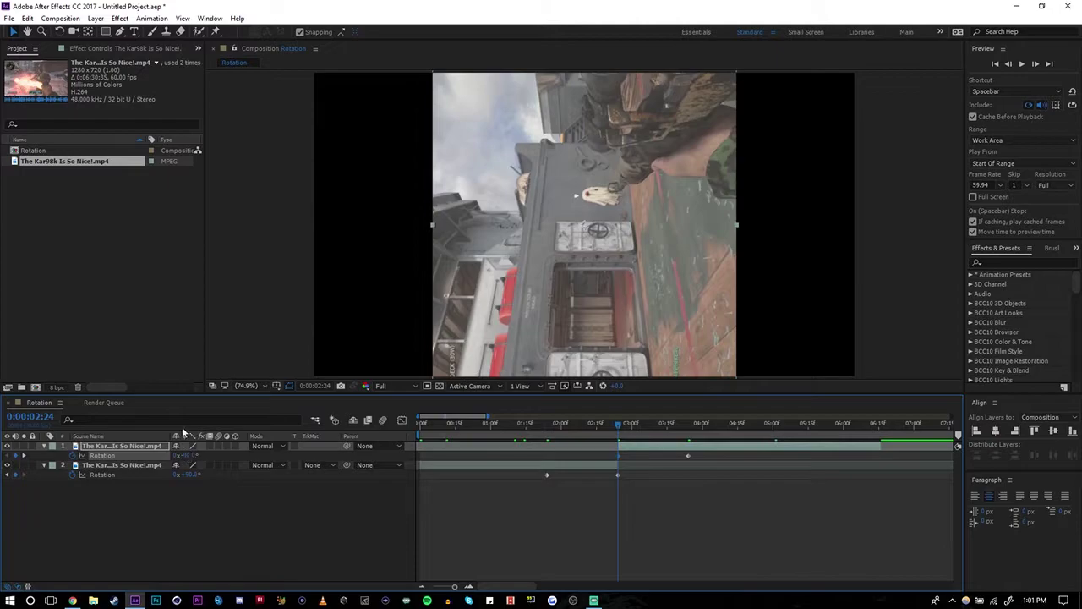
Step: Easy Ease layer 2's two Rotation keyframes after checking the frames before the transition
{"action": "mouse_move", "coordinate": [547, 425]}
{"action": "left_mouse_down"}
{"action": "mouse_move", "coordinate": [707, 433]}
{"action": "mouse_move", "coordinate": [552, 426]}
{"action": "mouse_move", "coordinate": [704, 431]}
{"action": "mouse_move", "coordinate": [565, 428]}
{"action": "left_mouse_up"}
{"action": "left_click_drag", "start_coordinate": [531, 479], "coordinate": [661, 470]}
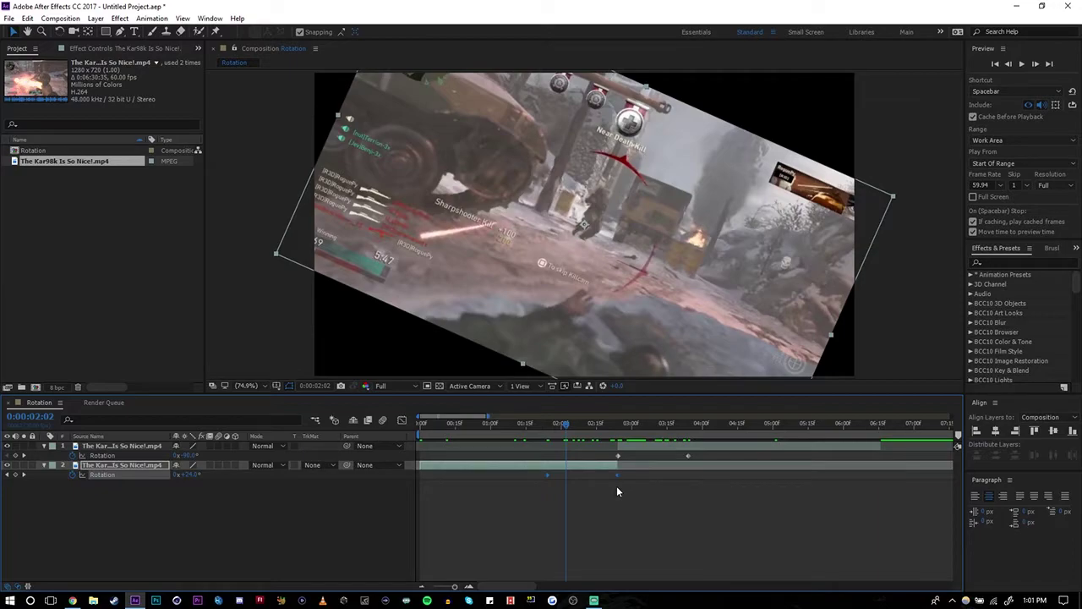
{"action": "key", "text": "F9"}
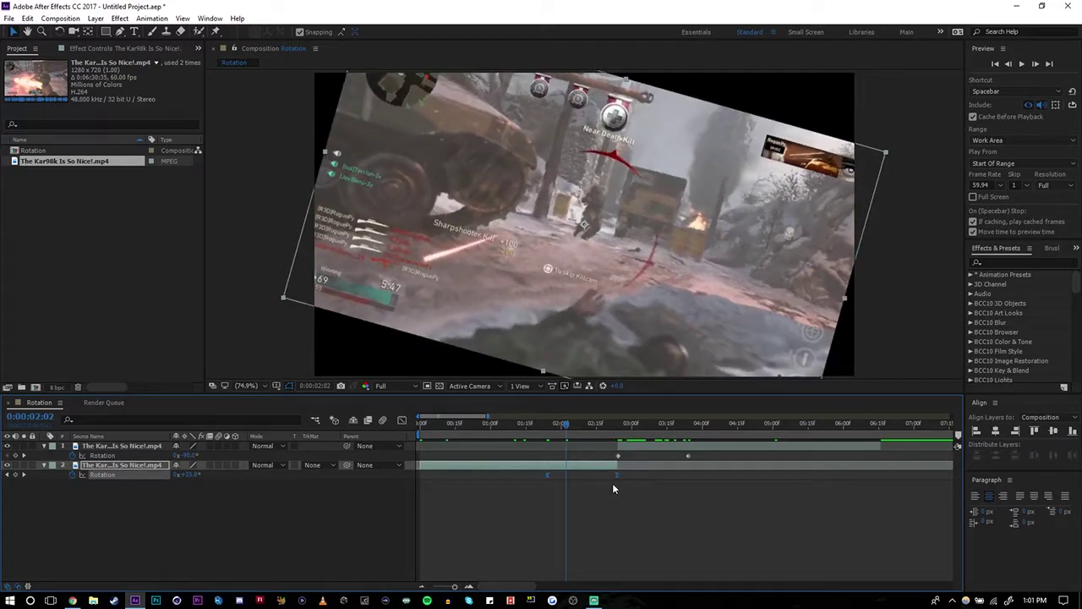
Step: Show layer 2's Rotation keyframes in the Graph Editor's value graph, zoomed in
{"action": "right_click", "coordinate": [618, 475]}
{"action": "mouse_move", "coordinate": [644, 468]}
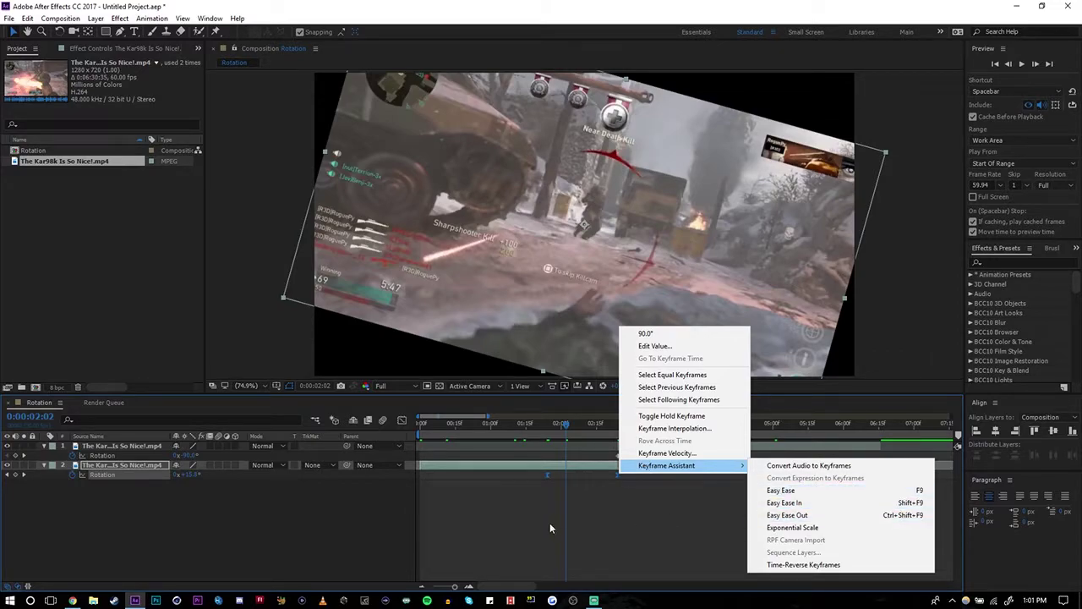
{"action": "left_click", "coordinate": [541, 498]}
{"action": "left_click_drag", "start_coordinate": [534, 484], "coordinate": [636, 472]}
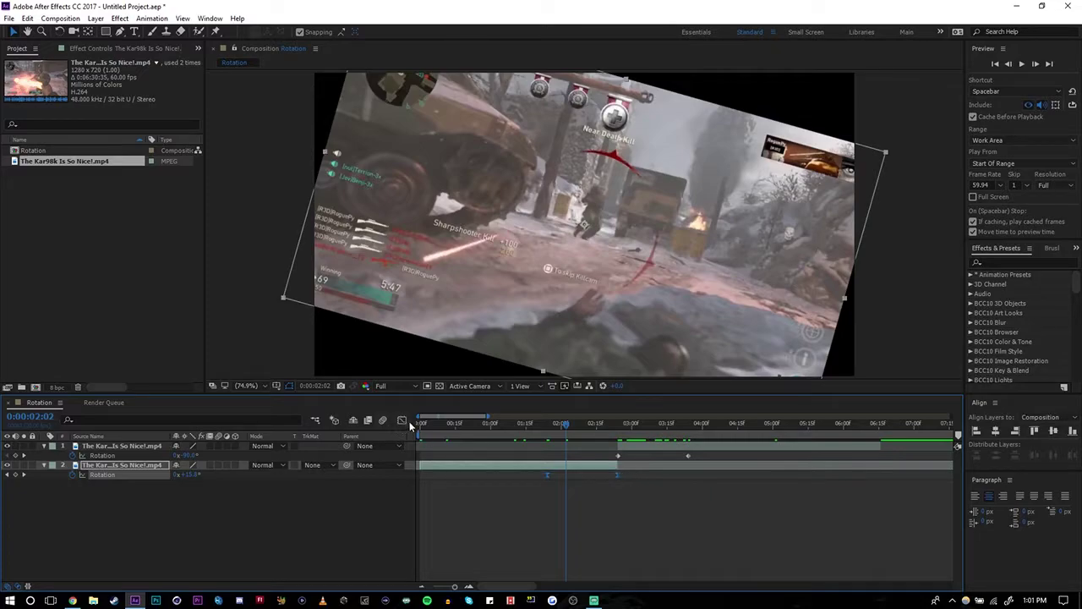
{"action": "left_click", "coordinate": [400, 421]}
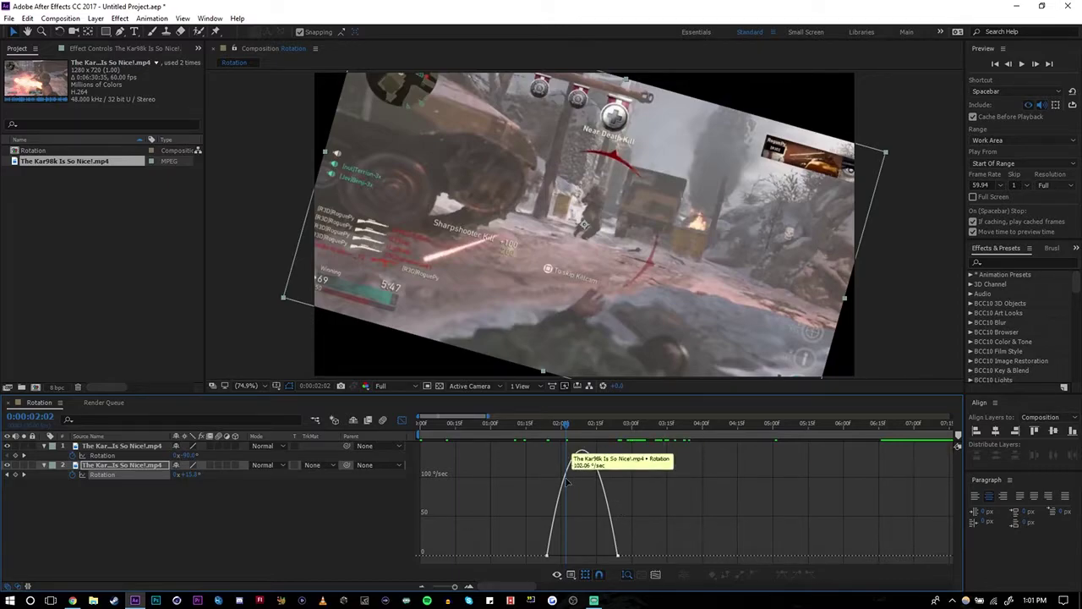
{"action": "left_click", "coordinate": [571, 574]}
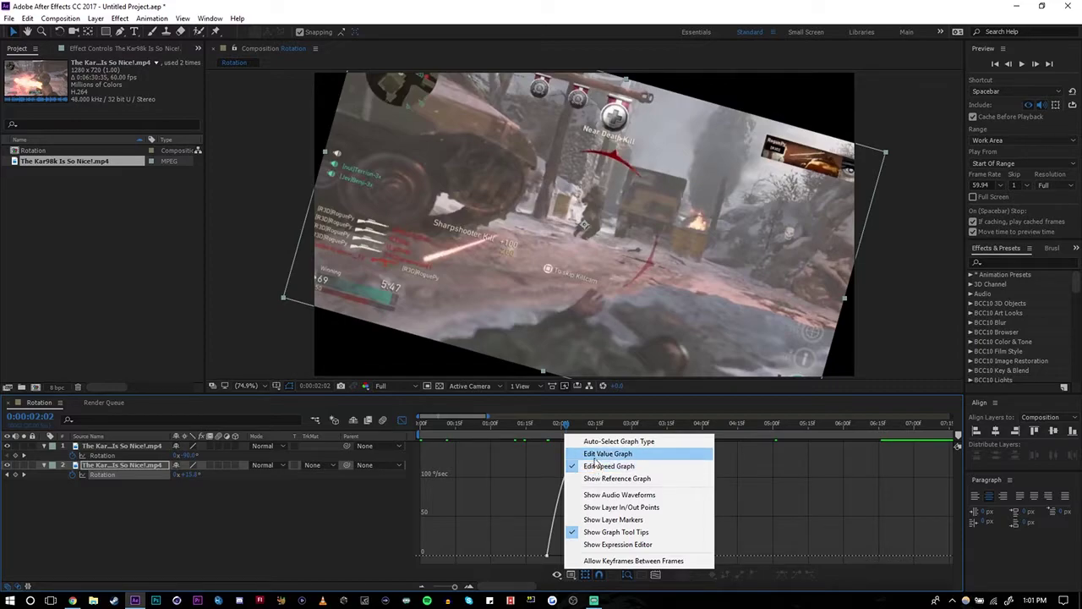
{"action": "left_click", "coordinate": [596, 458]}
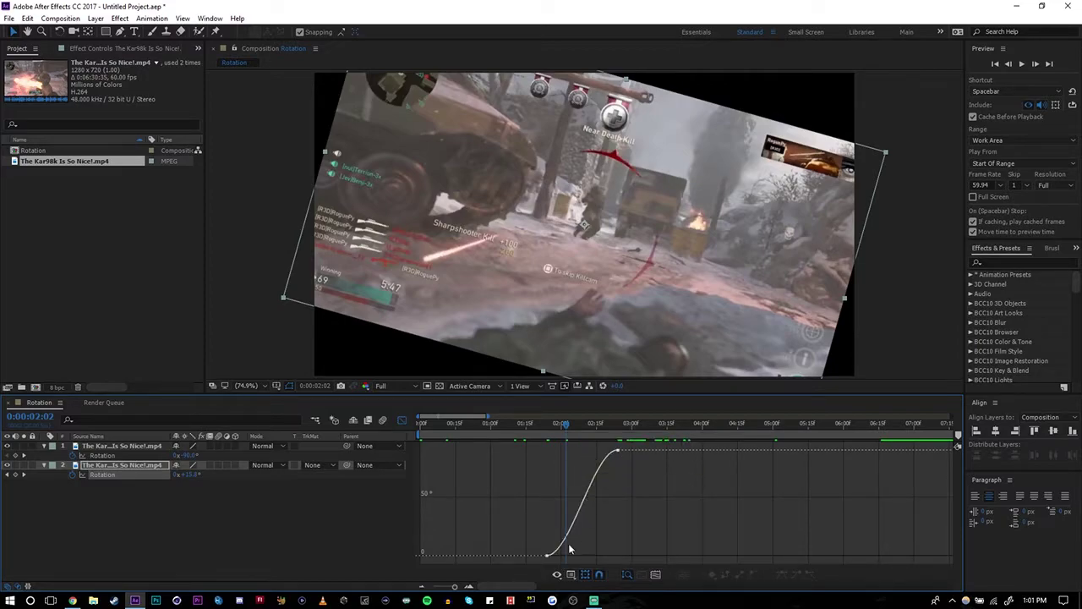
{"action": "left_click", "coordinate": [571, 574]}
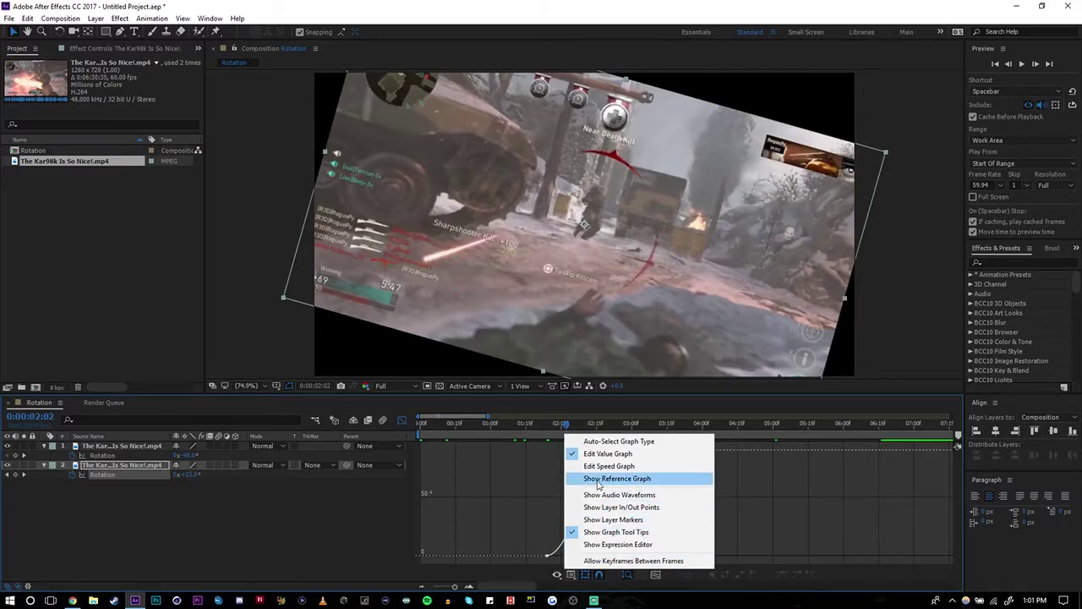
{"action": "left_click", "coordinate": [606, 482]}
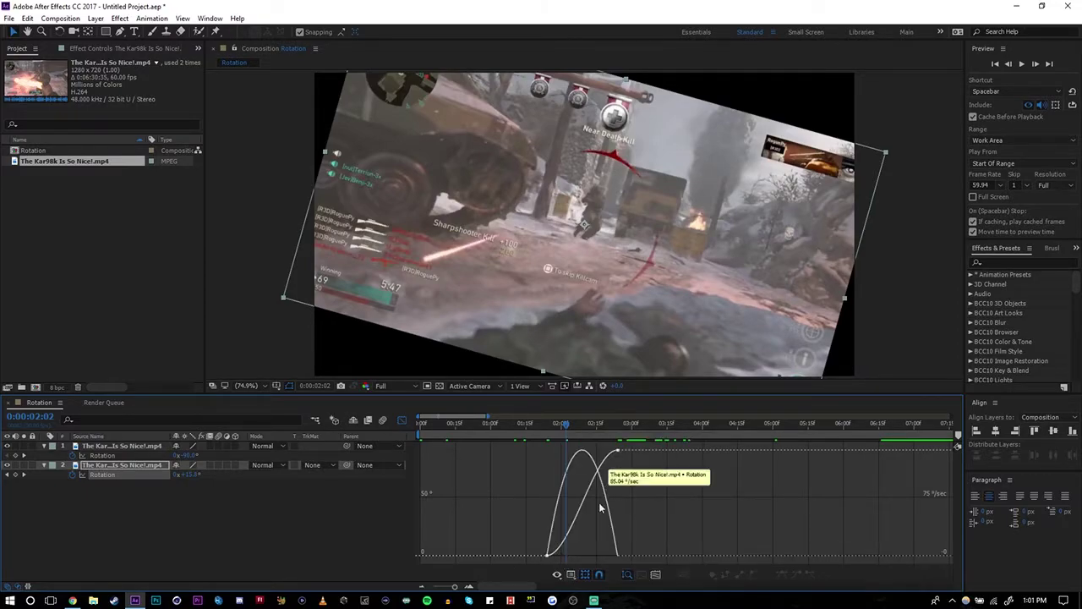
{"action": "left_click", "coordinate": [571, 575]}
{"action": "left_click", "coordinate": [609, 482]}
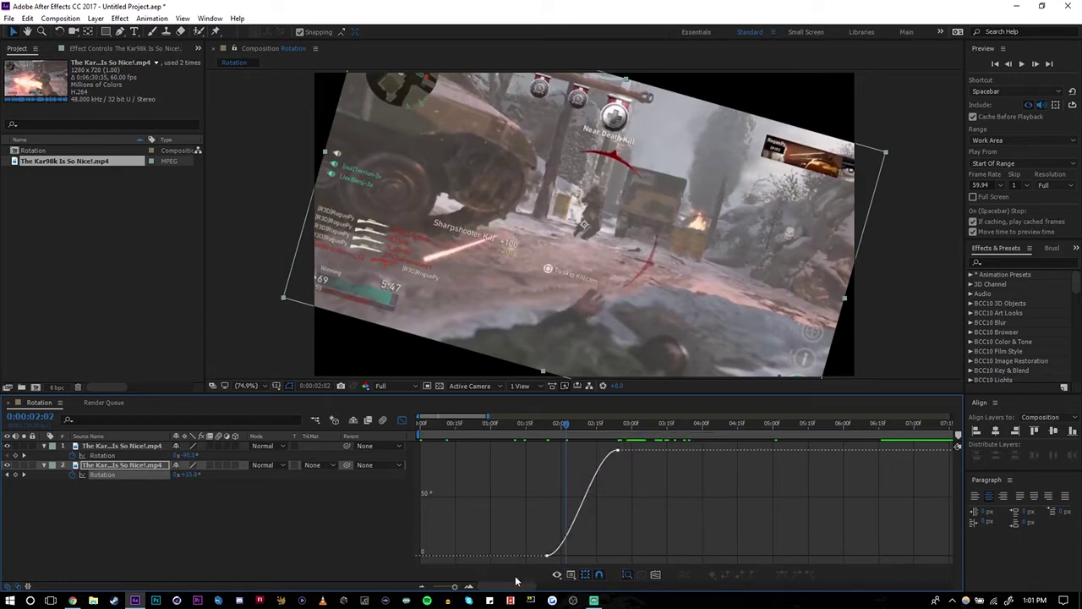
{"action": "left_click", "coordinate": [470, 586]}
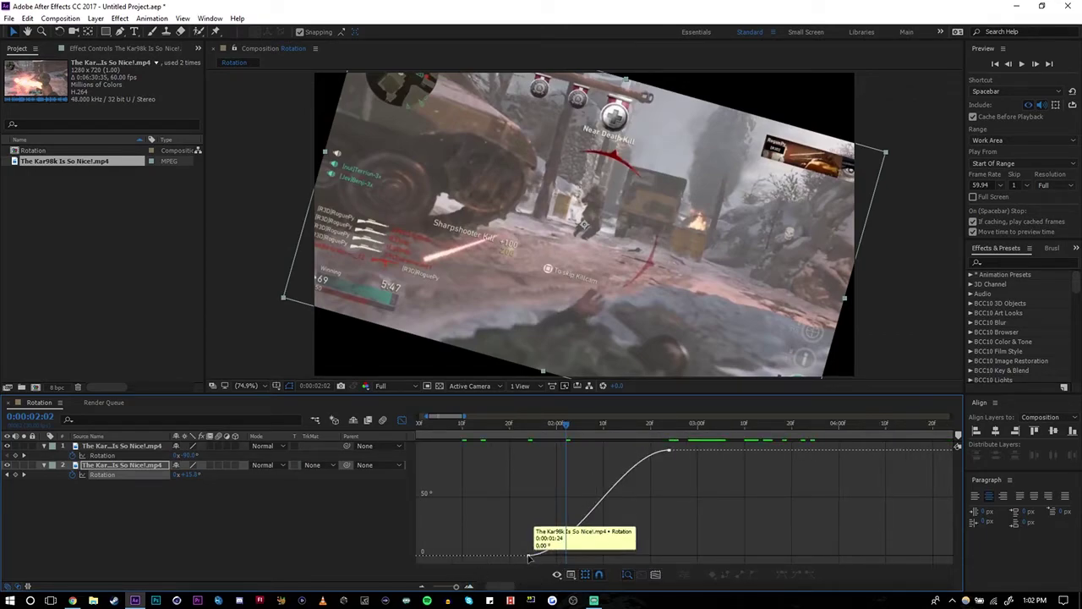
Step: Drag the bezier handles so layer 2's spin starts slowly and accelerates sharply into 90°
{"action": "left_click", "coordinate": [529, 556]}
{"action": "left_click_drag", "start_coordinate": [573, 557], "coordinate": [642, 562]}
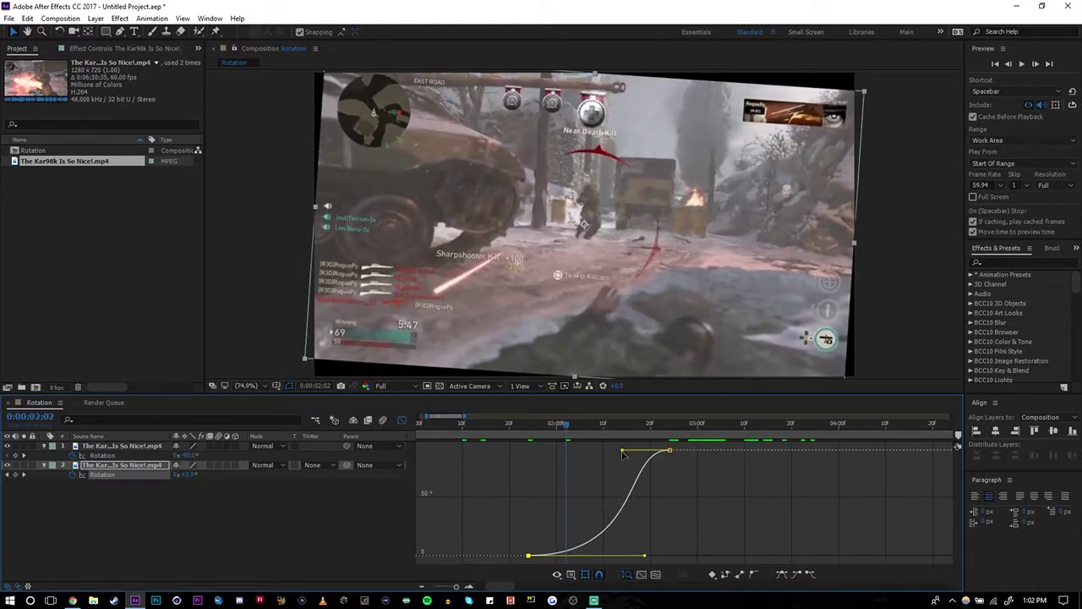
{"action": "left_click_drag", "start_coordinate": [623, 455], "coordinate": [692, 506]}
{"action": "left_click", "coordinate": [514, 428]}
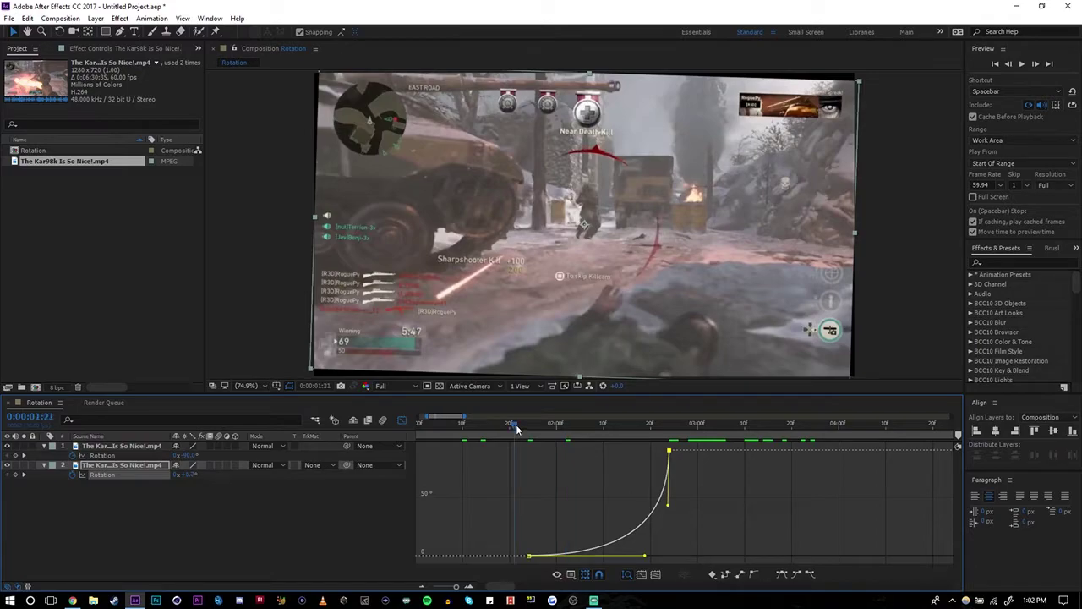
{"action": "left_click_drag", "start_coordinate": [516, 429], "coordinate": [689, 443]}
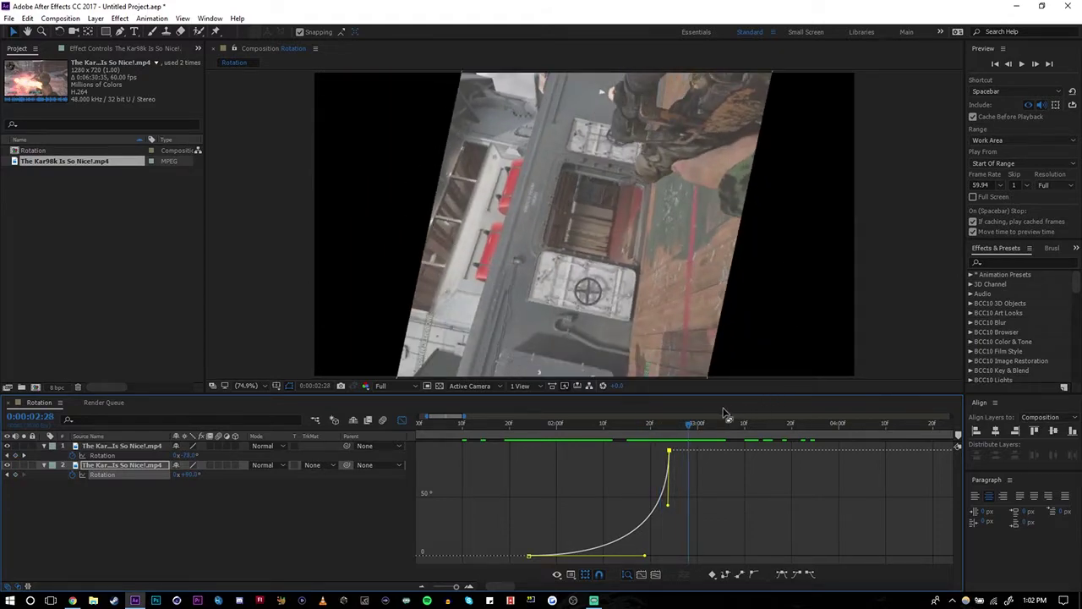
Step: Easy Ease layer 1's Rotation and reshape its curve to surge out of -90° and settle into 0°
{"action": "left_click", "coordinate": [401, 421]}
{"action": "left_click", "coordinate": [630, 455]}
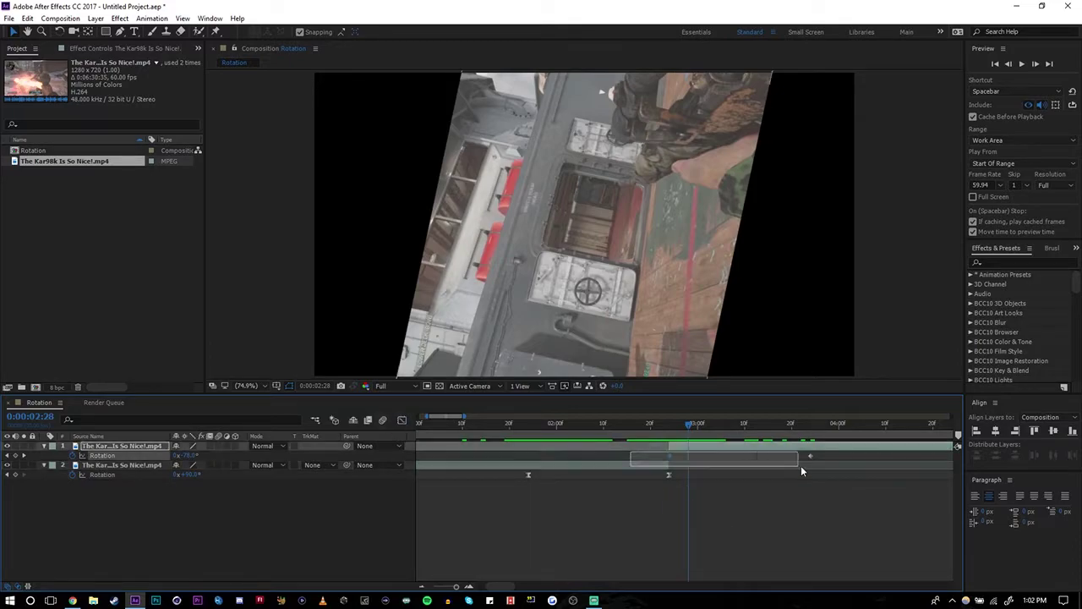
{"action": "key", "text": "F9"}
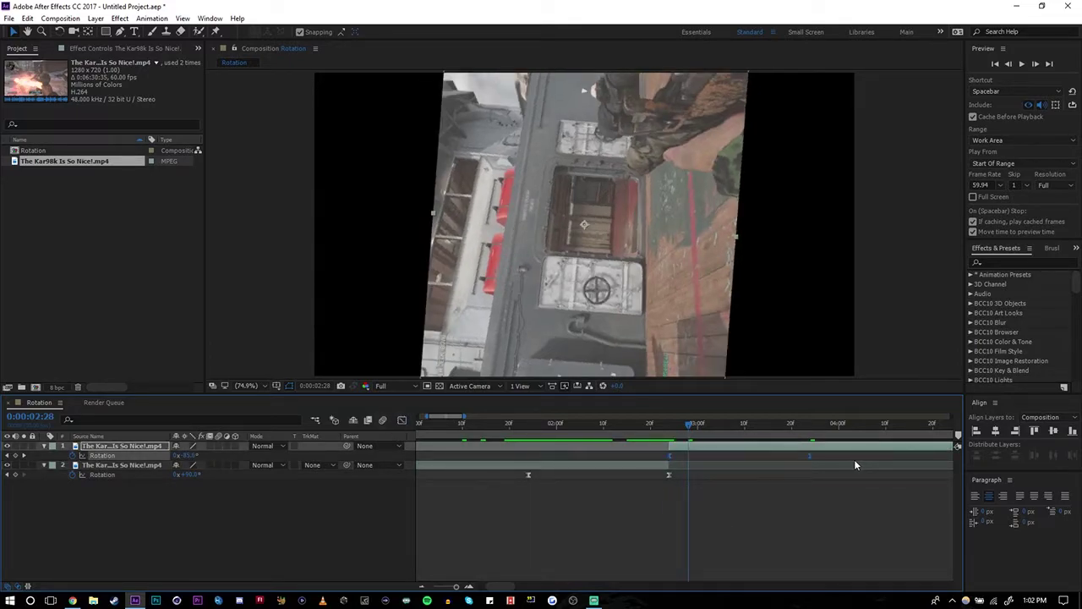
{"action": "left_click", "coordinate": [401, 421]}
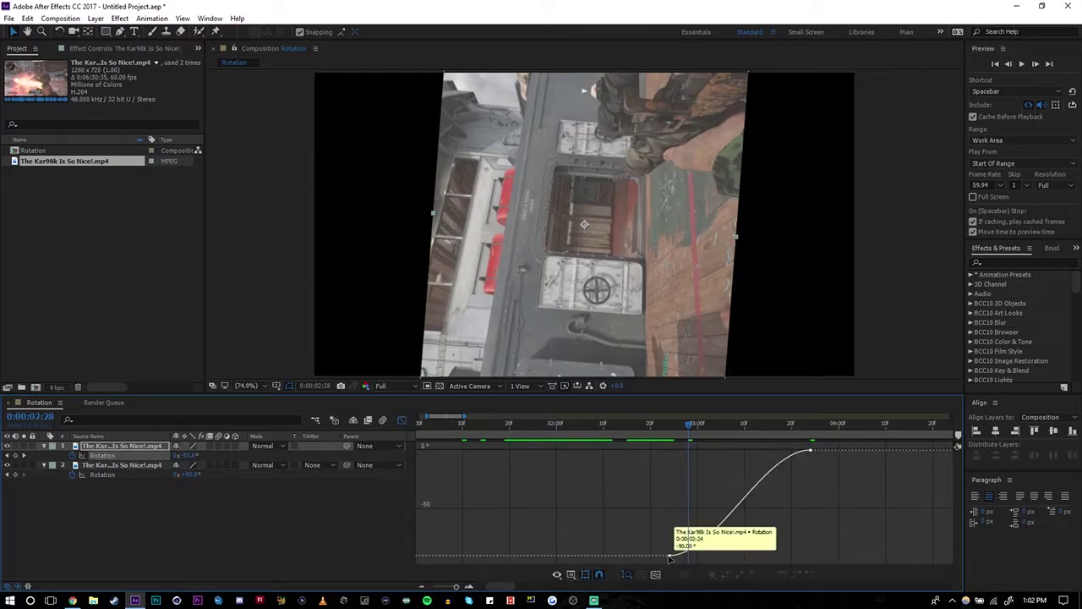
{"action": "left_click", "coordinate": [695, 556]}
{"action": "left_click_drag", "start_coordinate": [714, 557], "coordinate": [645, 486]}
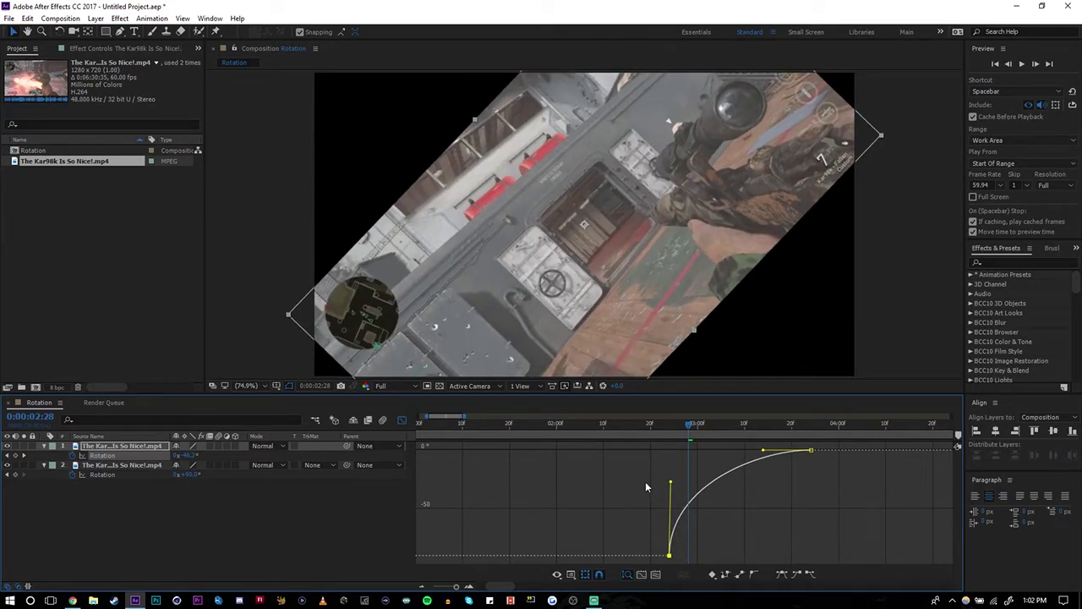
{"action": "left_click_drag", "start_coordinate": [762, 450], "coordinate": [724, 449]}
Step: Preview the transition and save the project as RotationTest.aep
{"action": "left_click_drag", "start_coordinate": [615, 423], "coordinate": [724, 440]}
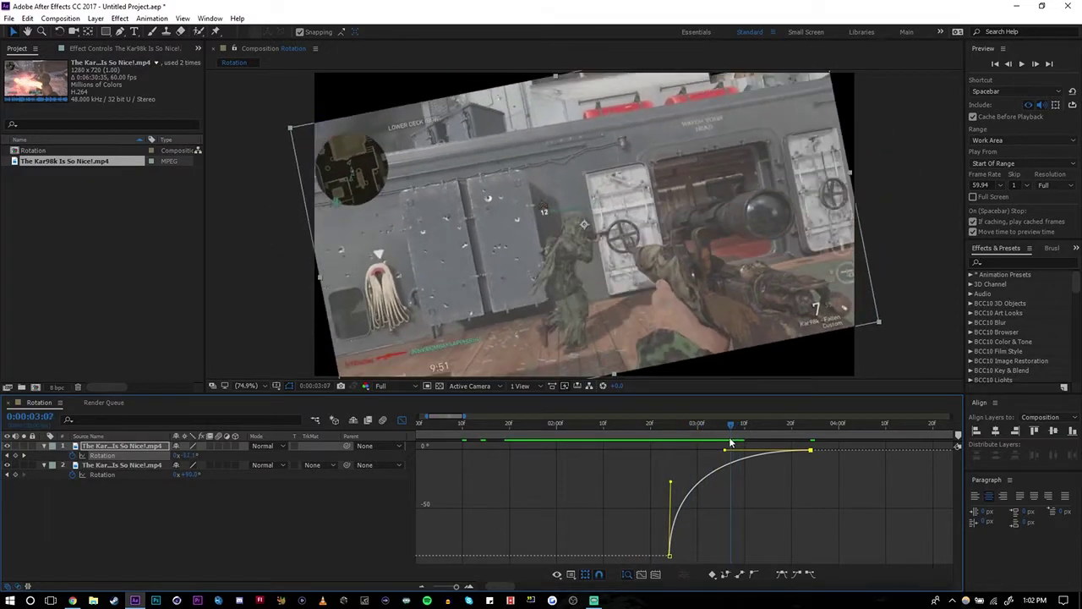
{"action": "key", "text": "shift+F3"}
{"action": "left_click_drag", "start_coordinate": [505, 427], "coordinate": [617, 440]}
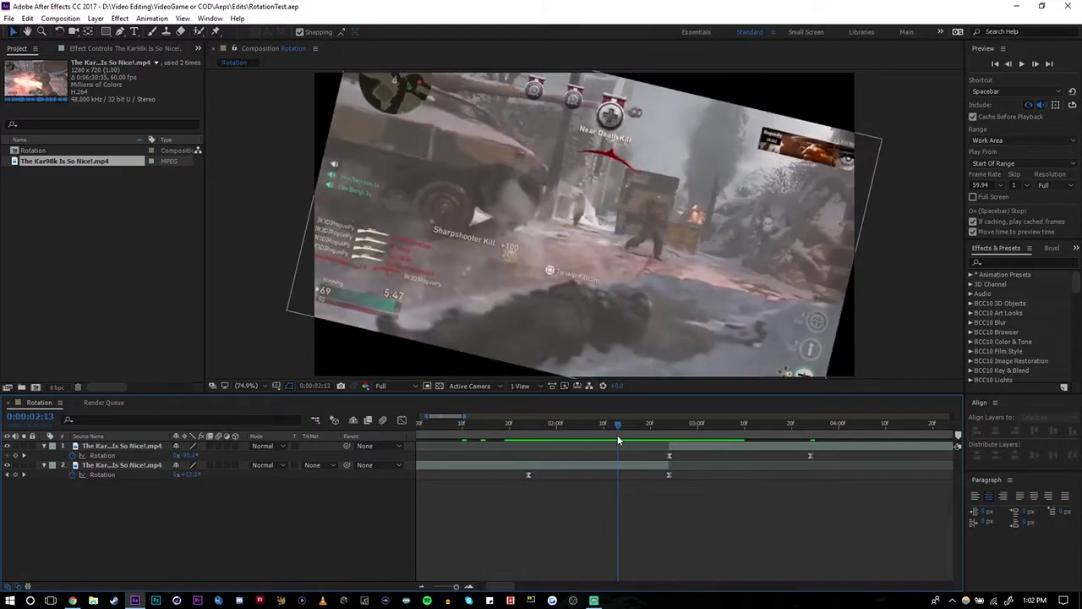
Step: Collapse both layers and apply Motion Tile from Effects & Presets to layer 2
{"action": "left_click", "coordinate": [566, 465]}
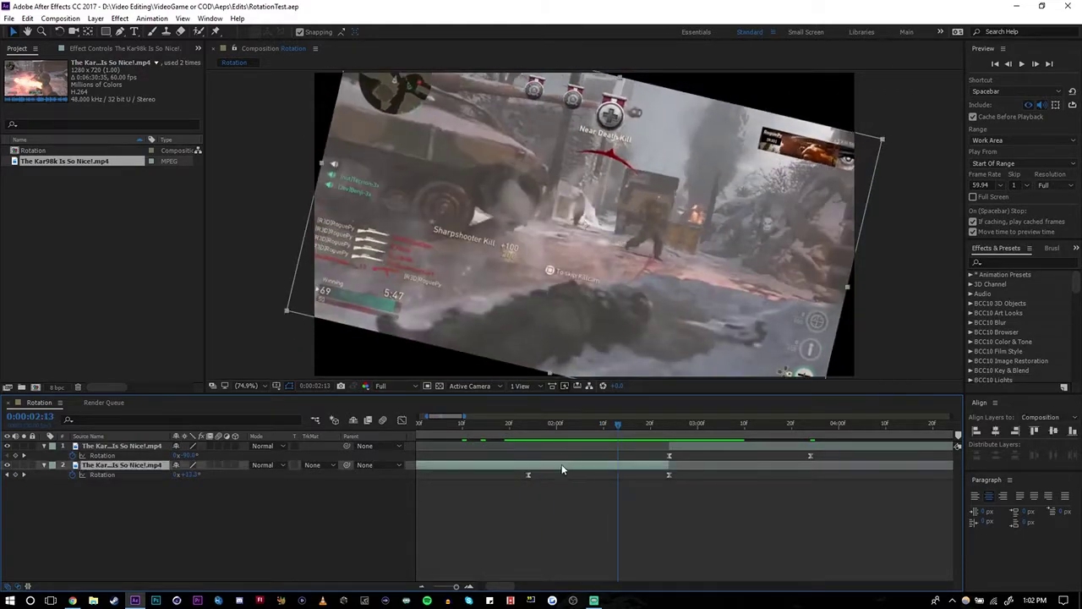
{"action": "left_click", "coordinate": [44, 446]}
{"action": "left_click", "coordinate": [43, 455]}
{"action": "left_click", "coordinate": [104, 487]}
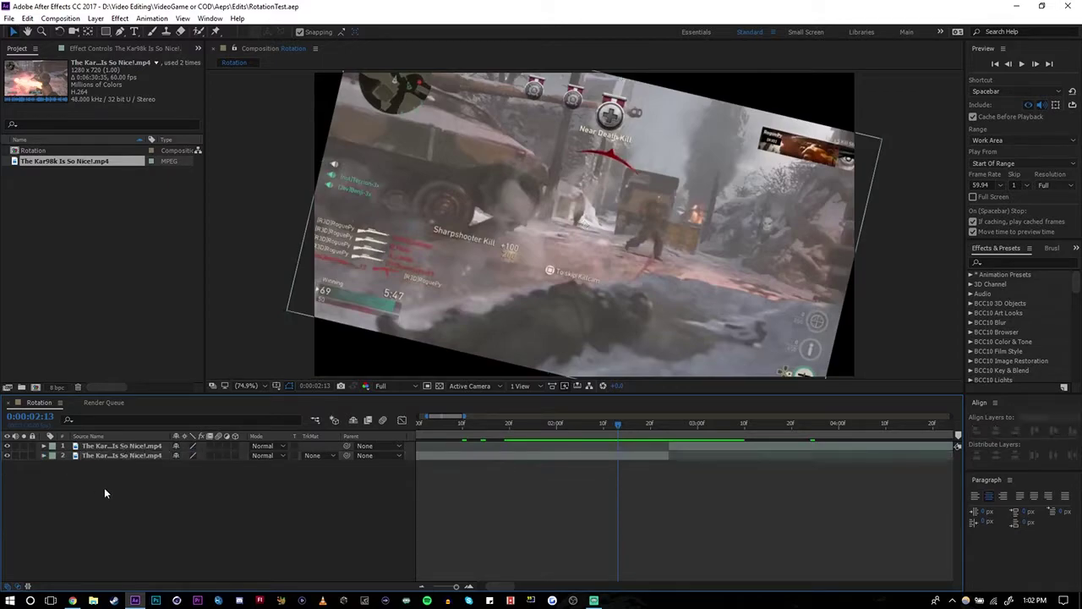
{"action": "left_click", "coordinate": [992, 261]}
{"action": "type", "text": "Motion Tile"}
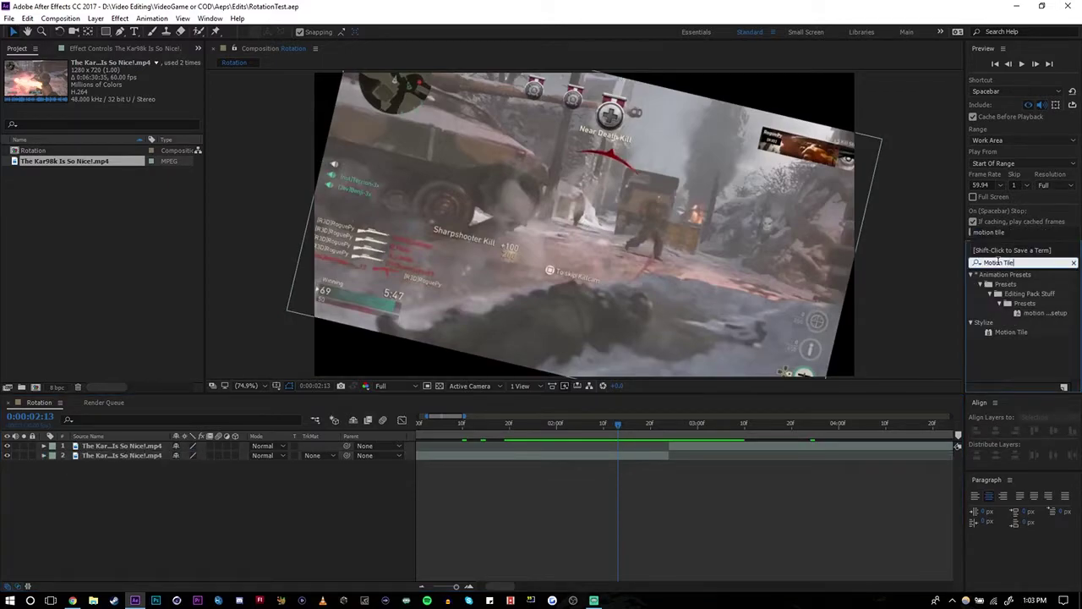
{"action": "left_click", "coordinate": [133, 19]}
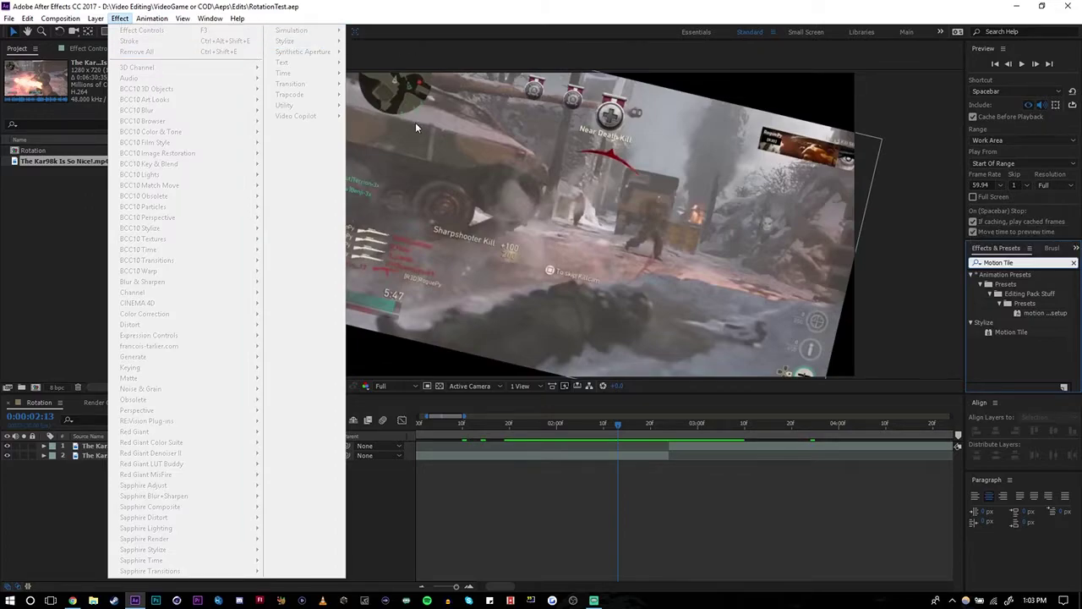
{"action": "left_click", "coordinate": [331, 512]}
{"action": "left_click", "coordinate": [128, 455]}
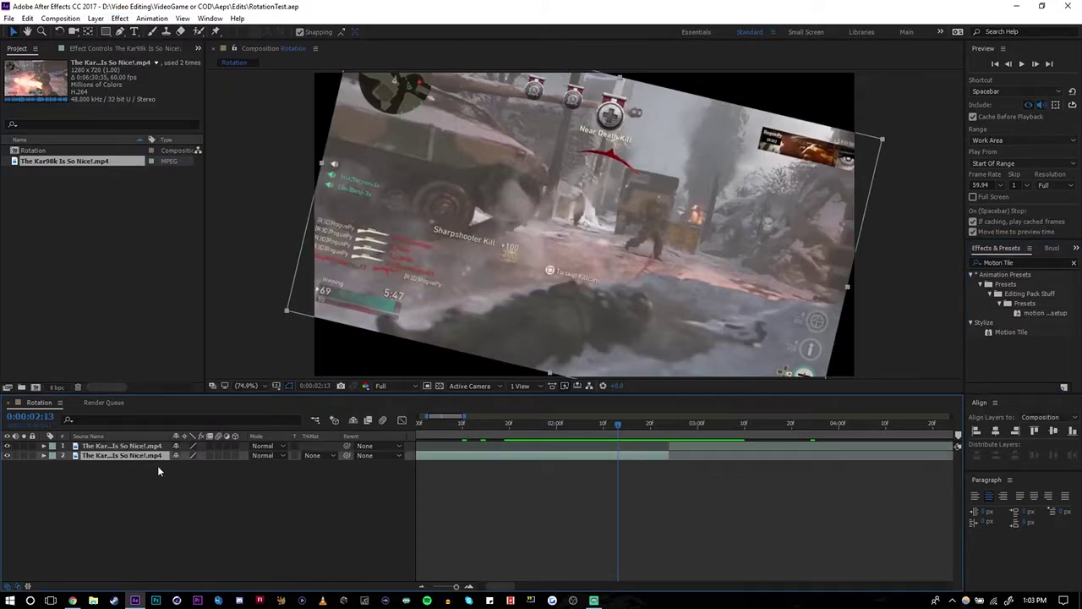
{"action": "double_click", "coordinate": [1011, 332]}
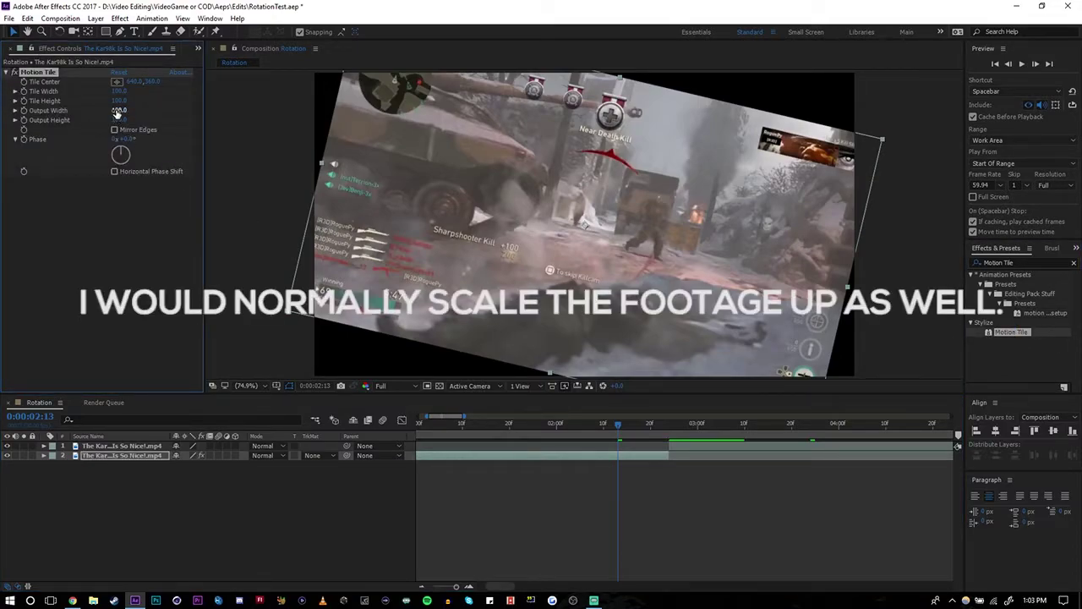
Step: Set Motion Tile's Output Width and Output Height to 400 each
{"action": "left_click", "coordinate": [117, 113]}
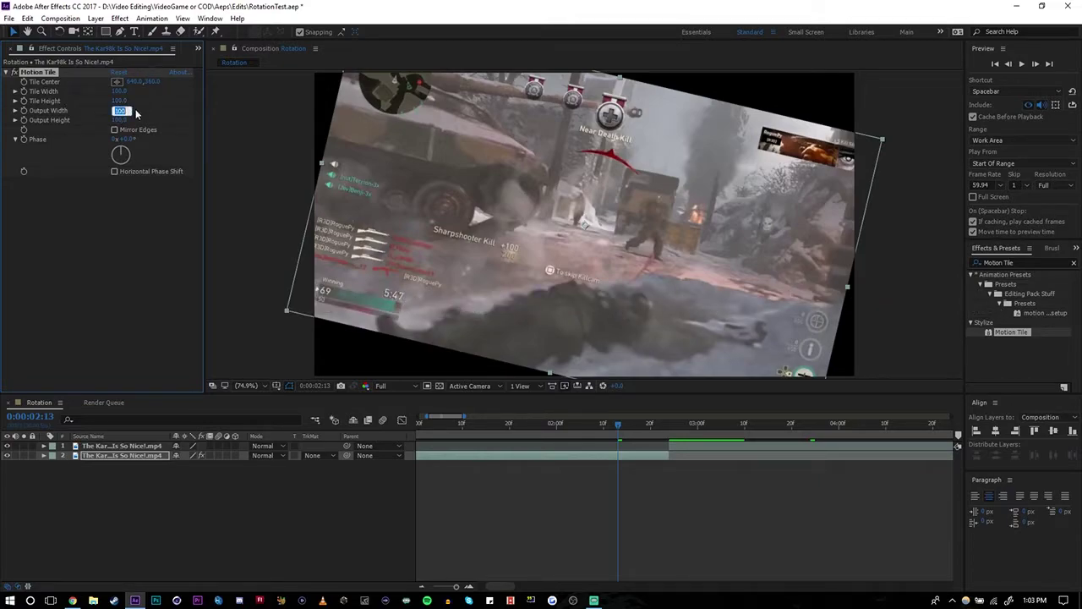
{"action": "type", "text": "400"}
{"action": "key", "text": "Return"}
{"action": "left_click", "coordinate": [120, 119]}
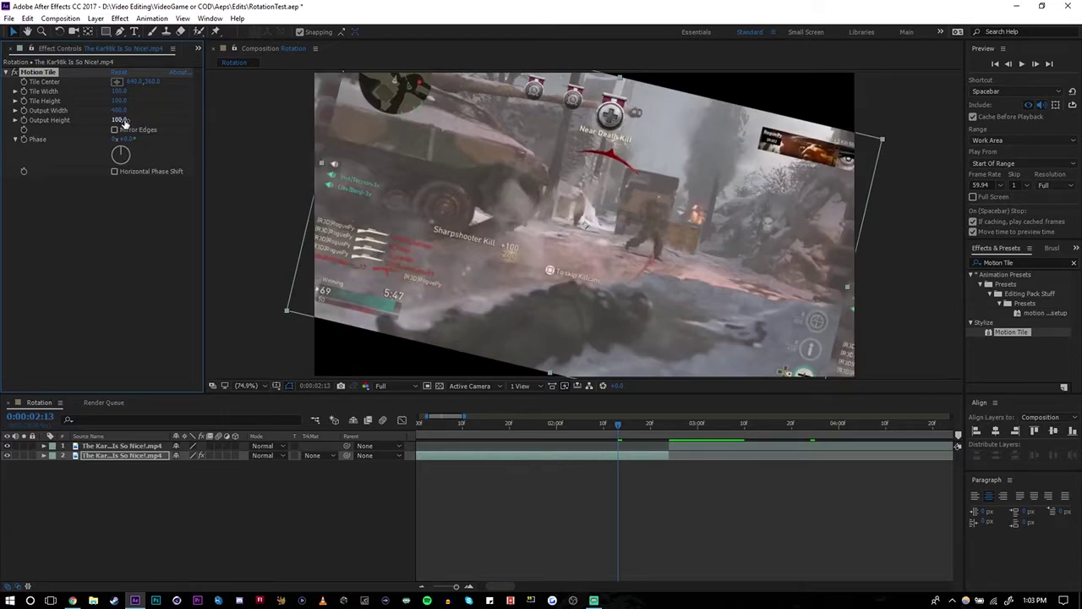
{"action": "type", "text": "400"}
{"action": "key", "text": "Return"}
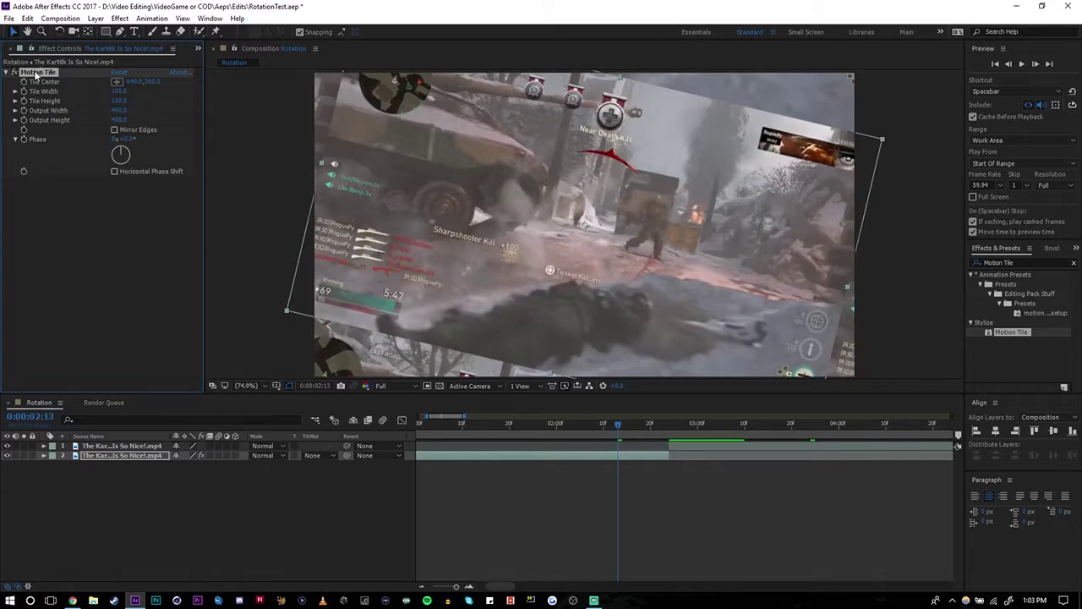
{"action": "left_click", "coordinate": [108, 446]}
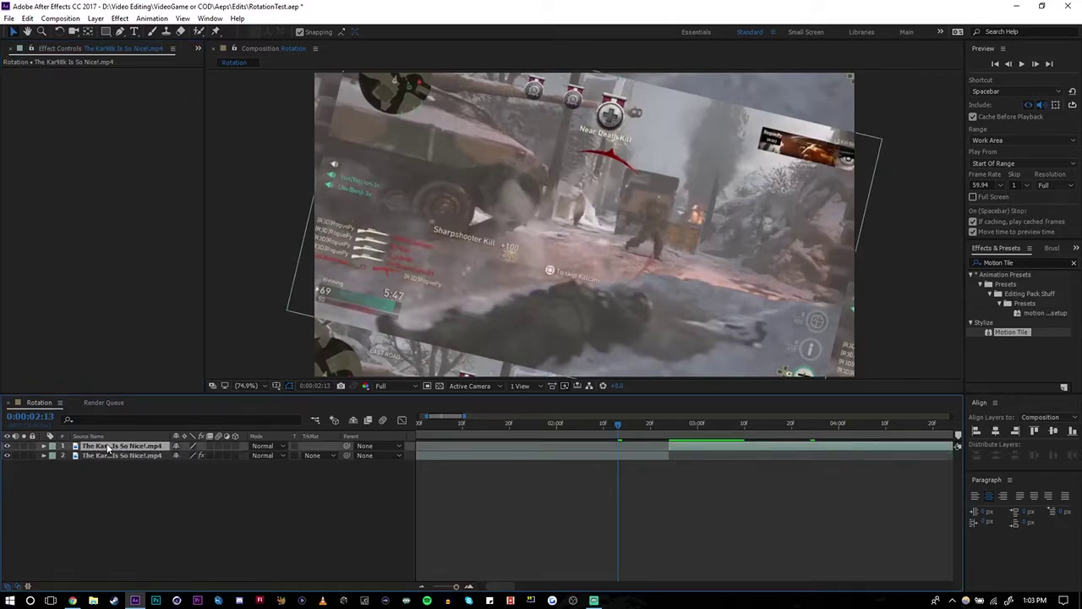
Step: Paste Motion Tile onto layer 1 and scrub the spin around 2:17–2:24 to check the tiling
{"action": "key", "text": "ctrl+v"}
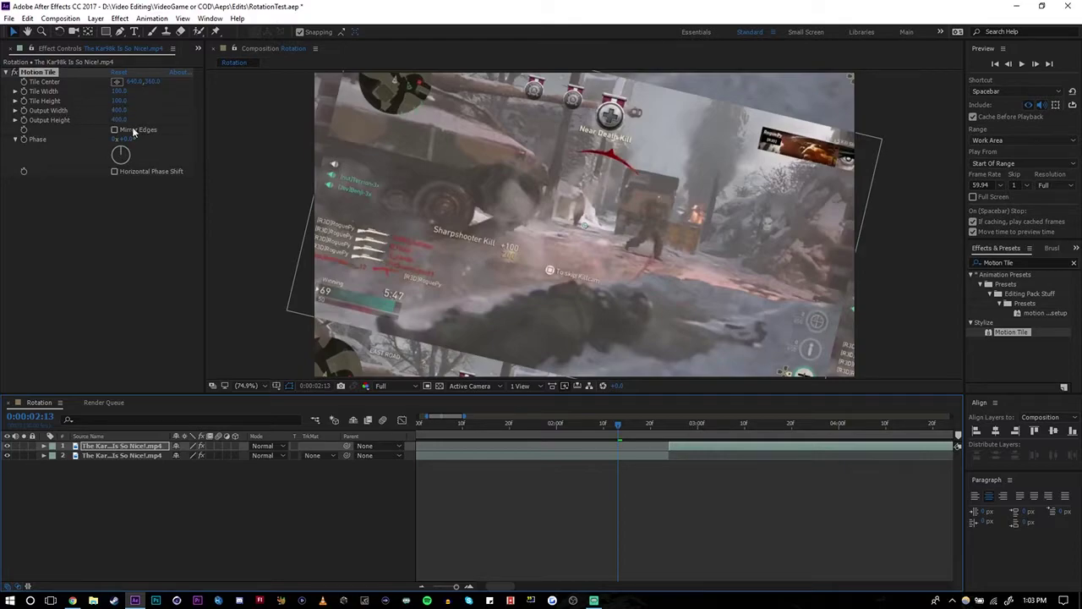
{"action": "left_click_drag", "start_coordinate": [624, 426], "coordinate": [685, 443]}
{"action": "left_click", "coordinate": [685, 481]}
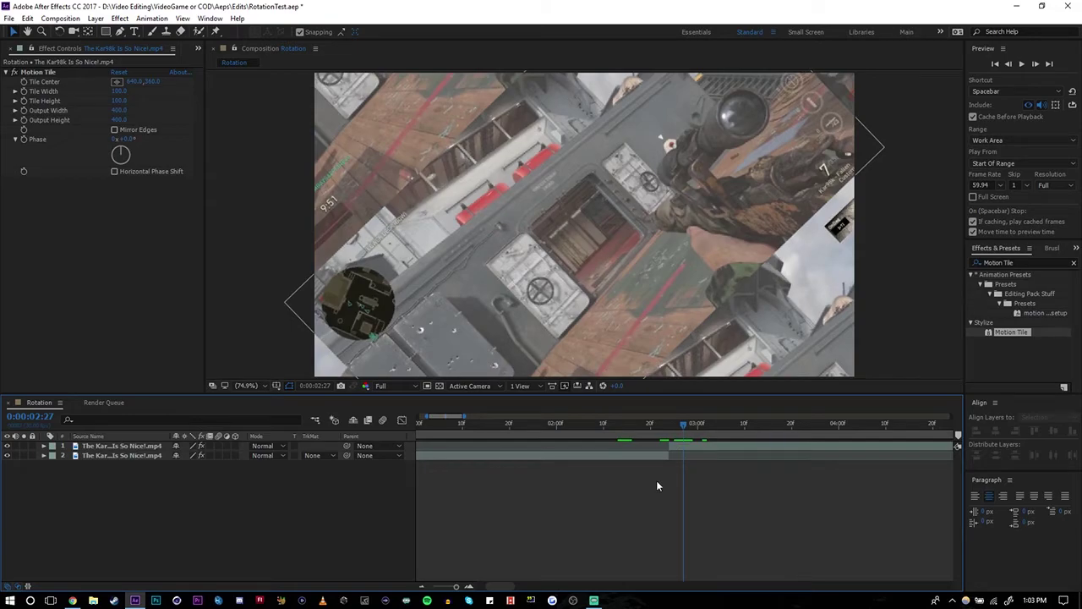
{"action": "left_click", "coordinate": [635, 424]}
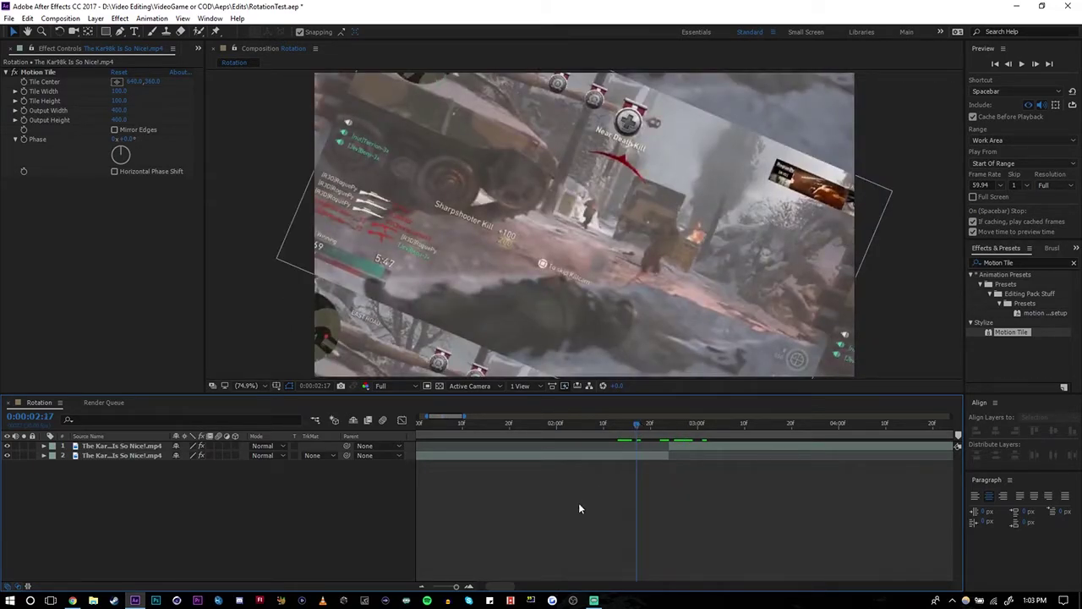
{"action": "left_click", "coordinate": [423, 587]}
{"action": "left_click", "coordinate": [423, 587]}
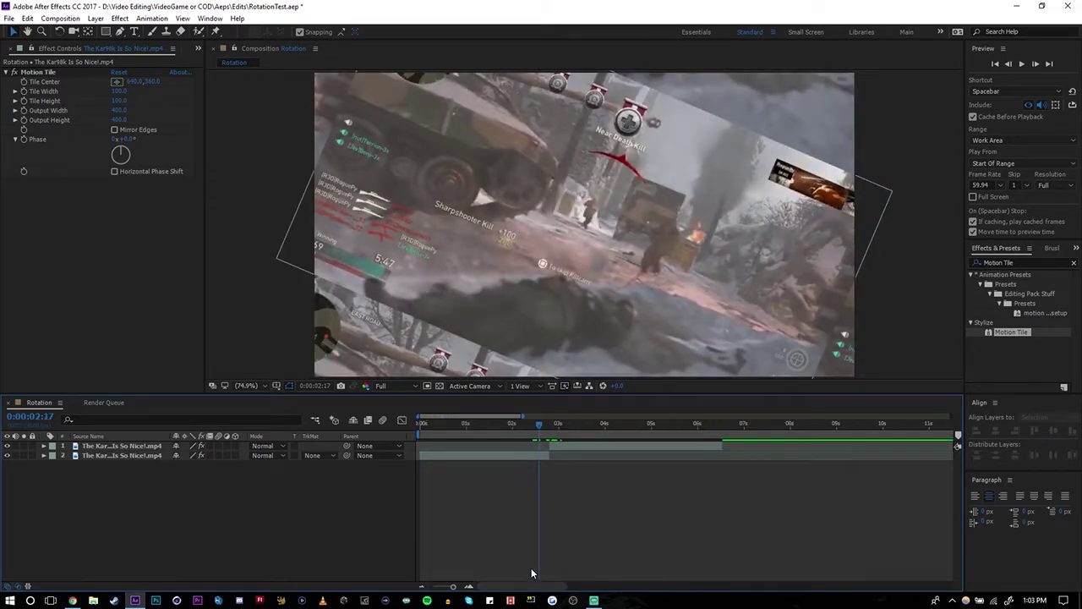
{"action": "left_click", "coordinate": [471, 588]}
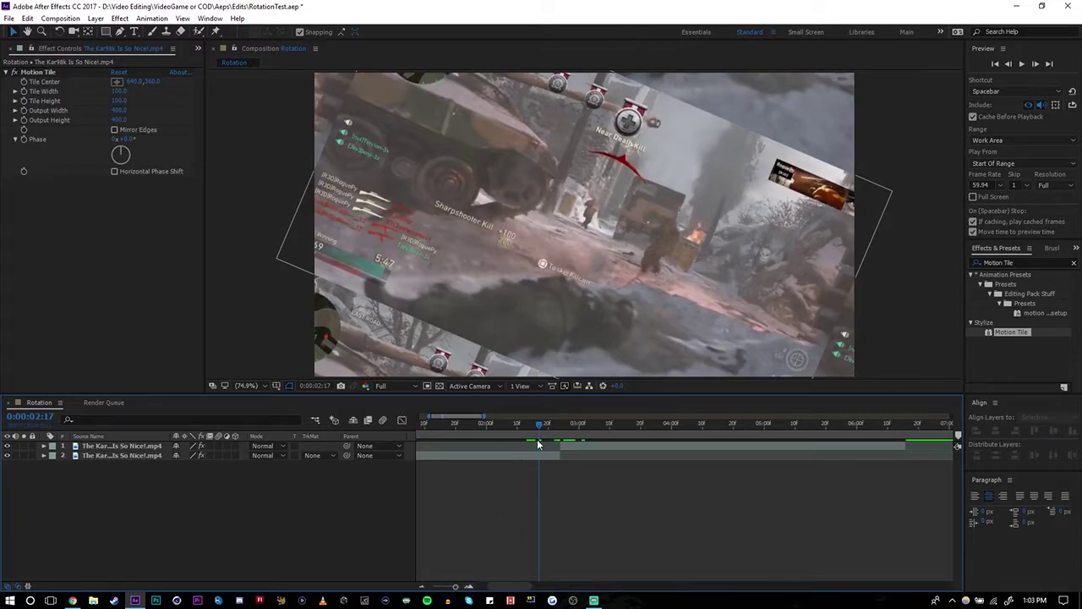
{"action": "left_click_drag", "start_coordinate": [535, 424], "coordinate": [560, 443]}
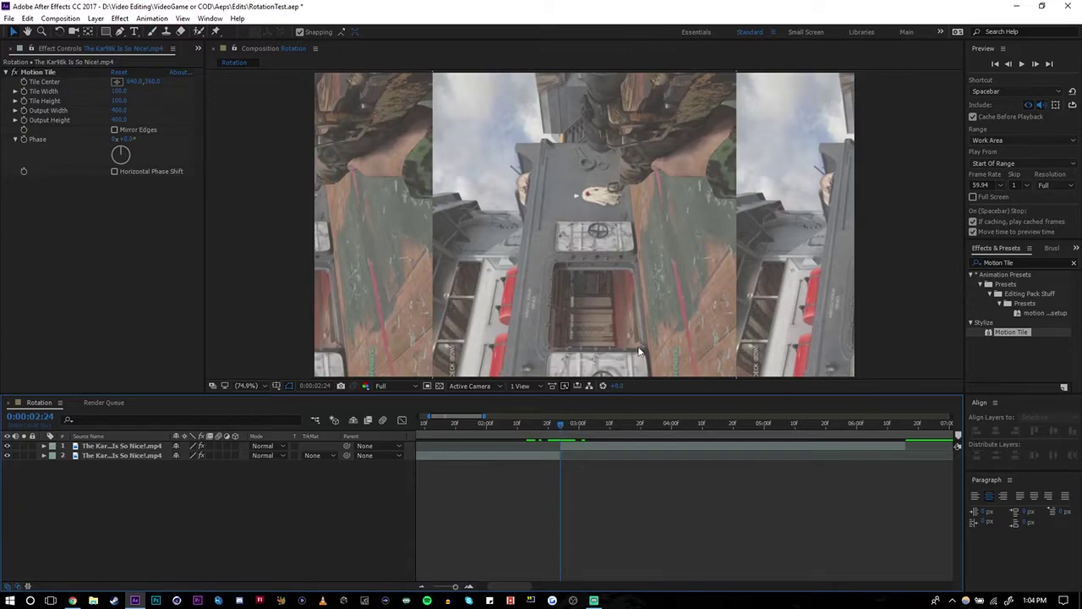
Step: Search 'CC For' and drag CC Force Motion Blur onto the gameplay footage, then scrub to check it
{"action": "left_click", "coordinate": [1007, 263]}
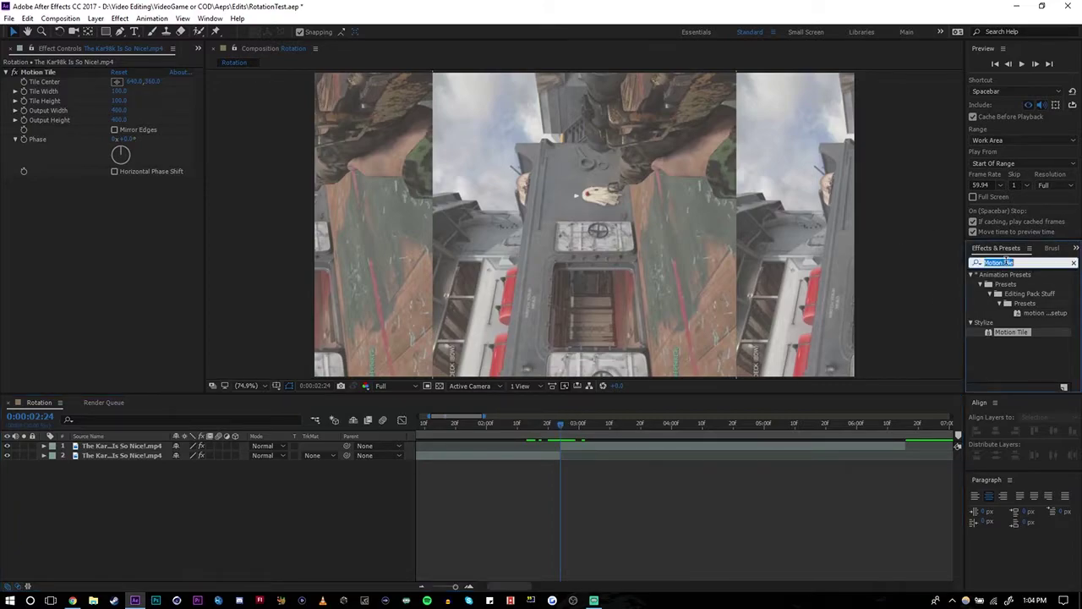
{"action": "type", "text": "CC Force"}
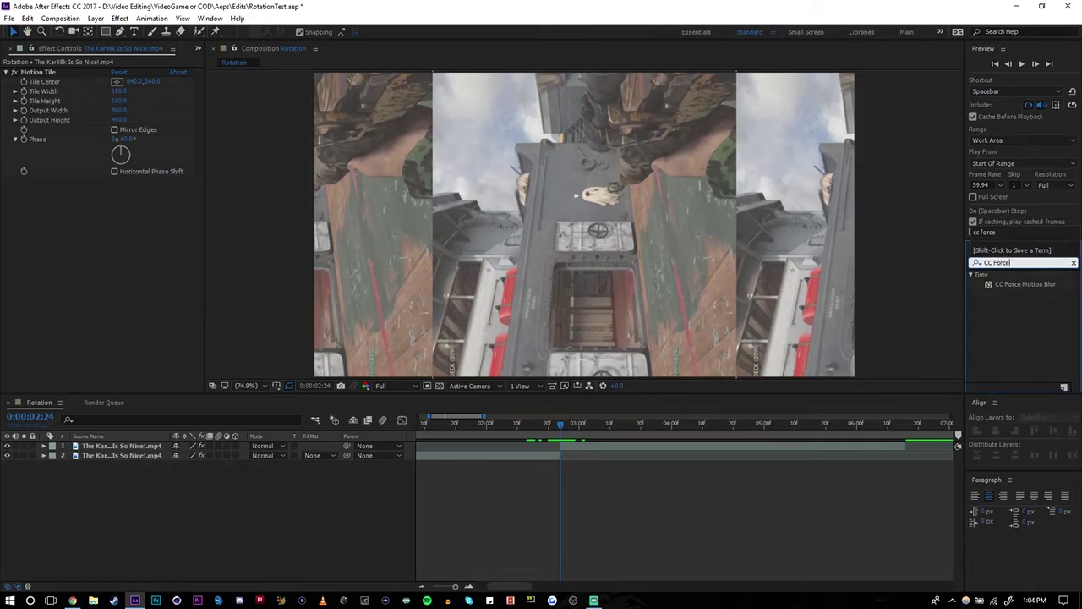
{"action": "left_click", "coordinate": [1021, 283]}
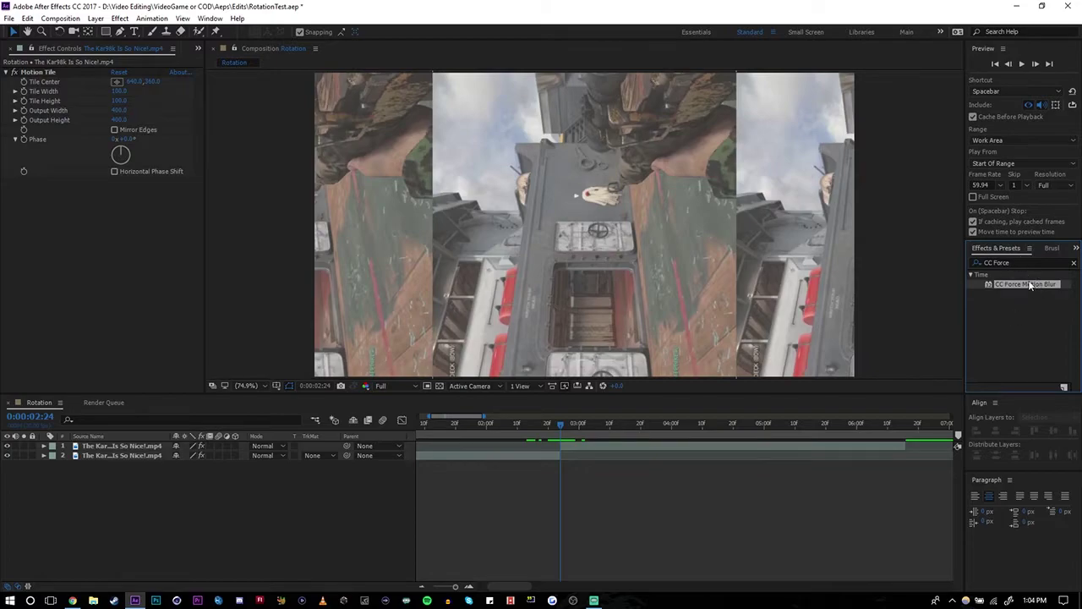
{"action": "left_click_drag", "start_coordinate": [1019, 286], "coordinate": [576, 403]}
{"action": "left_click_drag", "start_coordinate": [553, 424], "coordinate": [582, 428]}
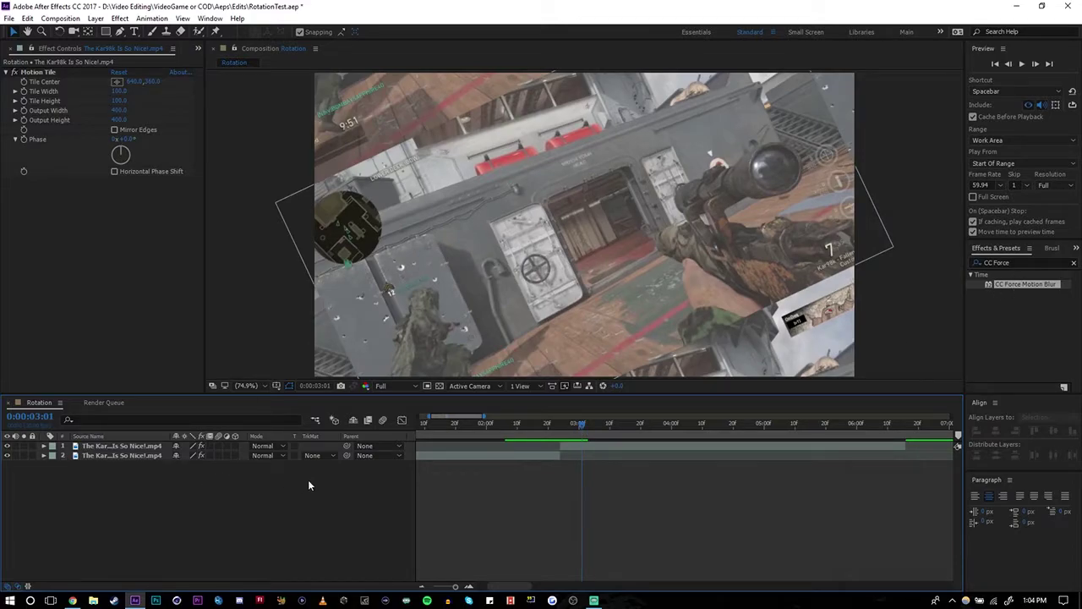
Step: Set the work area to the spin transition, from 0:00:02:07 to about 0:00:03:05
{"action": "left_click_drag", "start_coordinate": [537, 431], "coordinate": [508, 425]}
{"action": "key", "text": "b"}
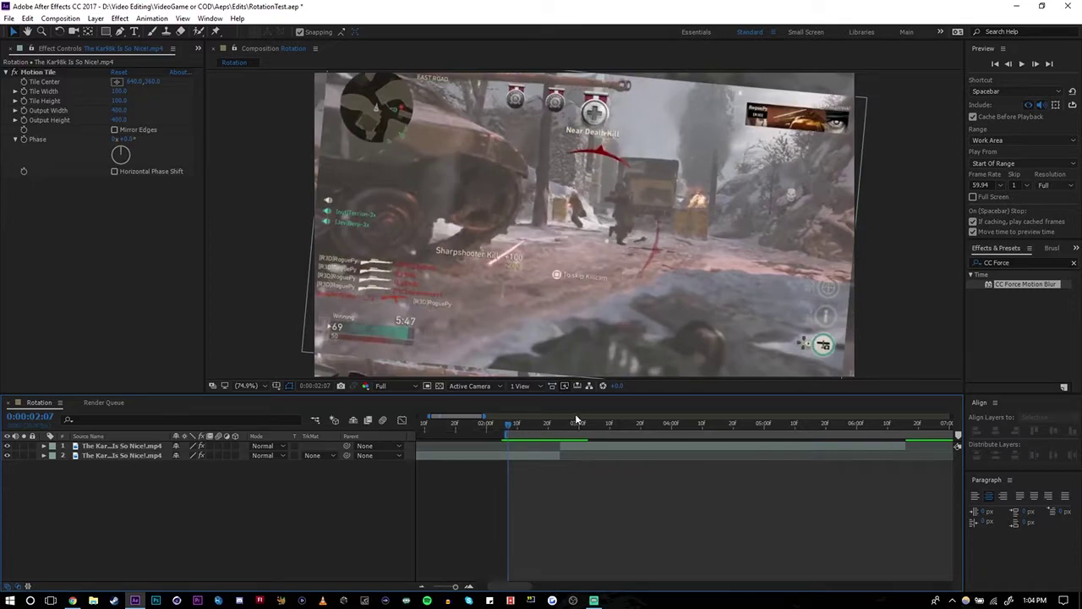
{"action": "left_click_drag", "start_coordinate": [586, 420], "coordinate": [625, 431]}
{"action": "key", "text": "n"}
Step: Preview the trimmed transition twice, then clear the effect search field
{"action": "key", "text": "space"}
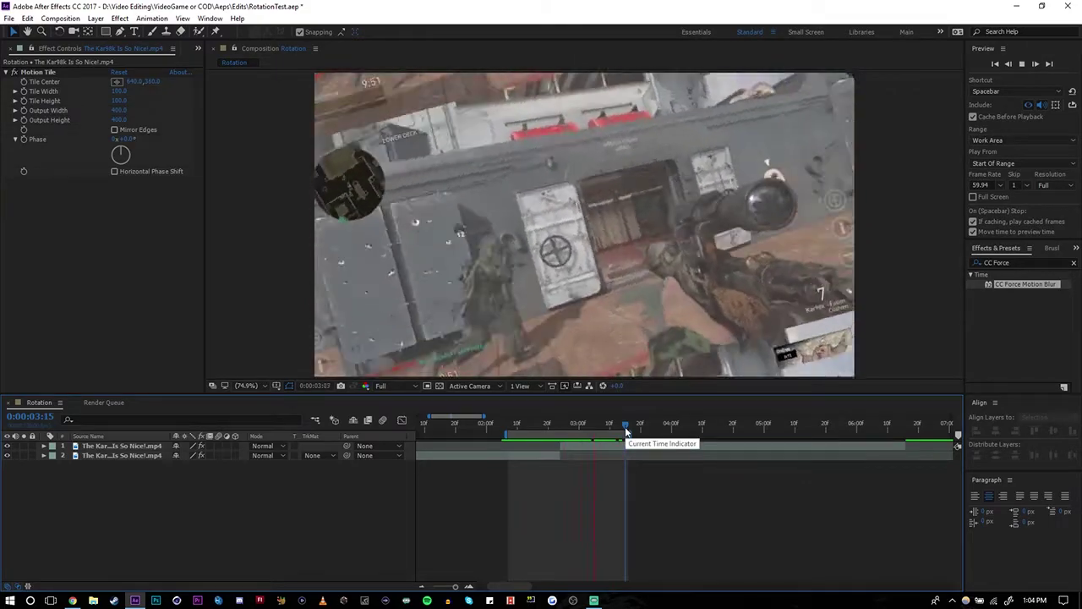
{"action": "left_click", "coordinate": [500, 421]}
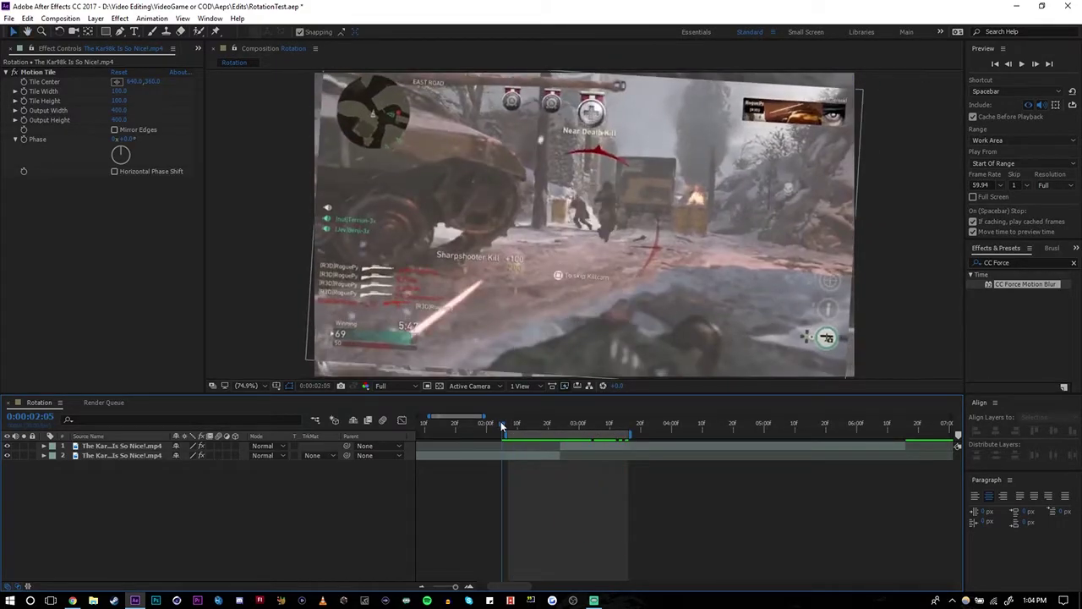
{"action": "key", "text": "space"}
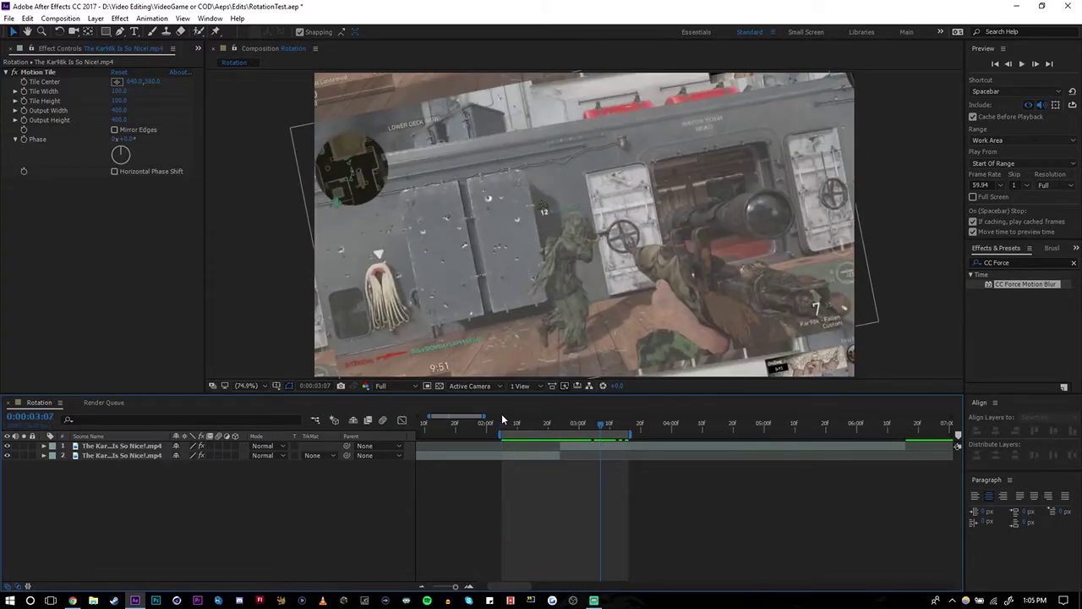
{"action": "left_click_drag", "start_coordinate": [507, 419], "coordinate": [559, 436]}
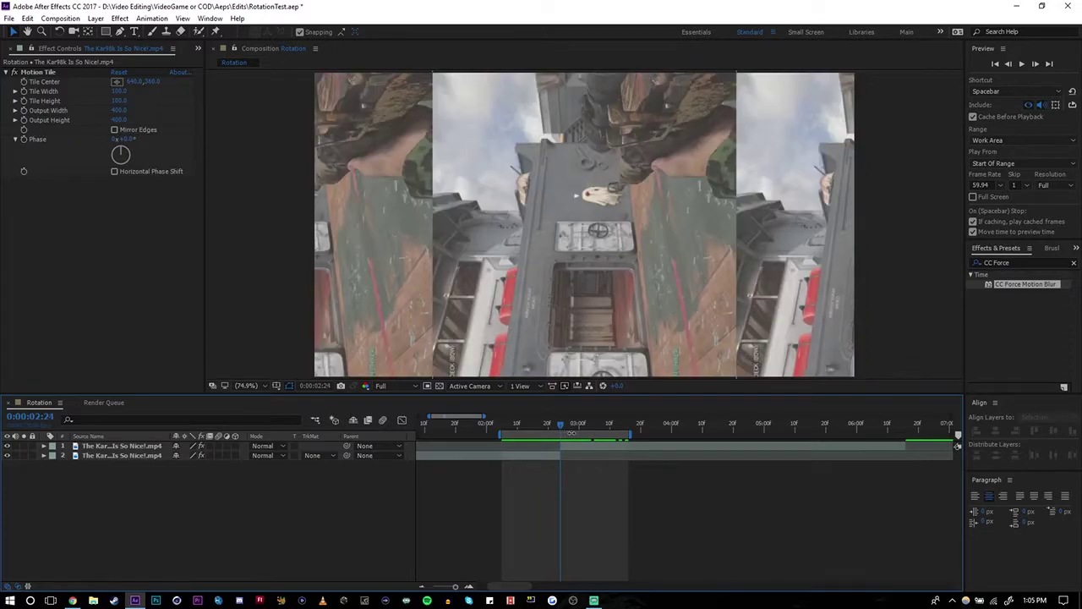
{"action": "left_click", "coordinate": [1074, 263]}
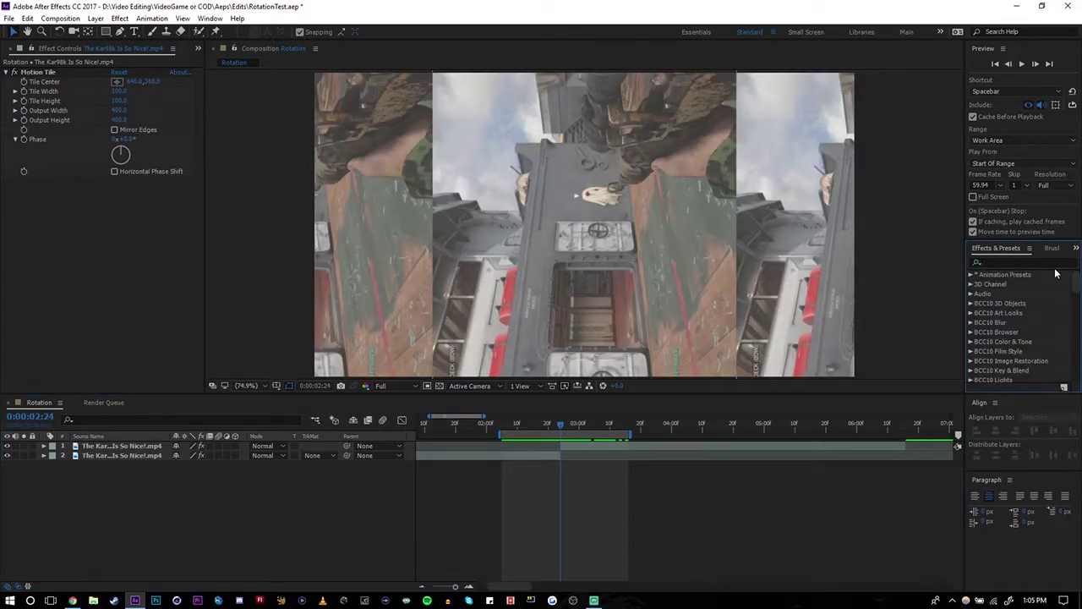
Step: Add an adjustment layer above the gameplay layers and apply Camera Lens Blur to it
{"action": "left_click", "coordinate": [1052, 263]}
{"action": "type", "text": "camera"}
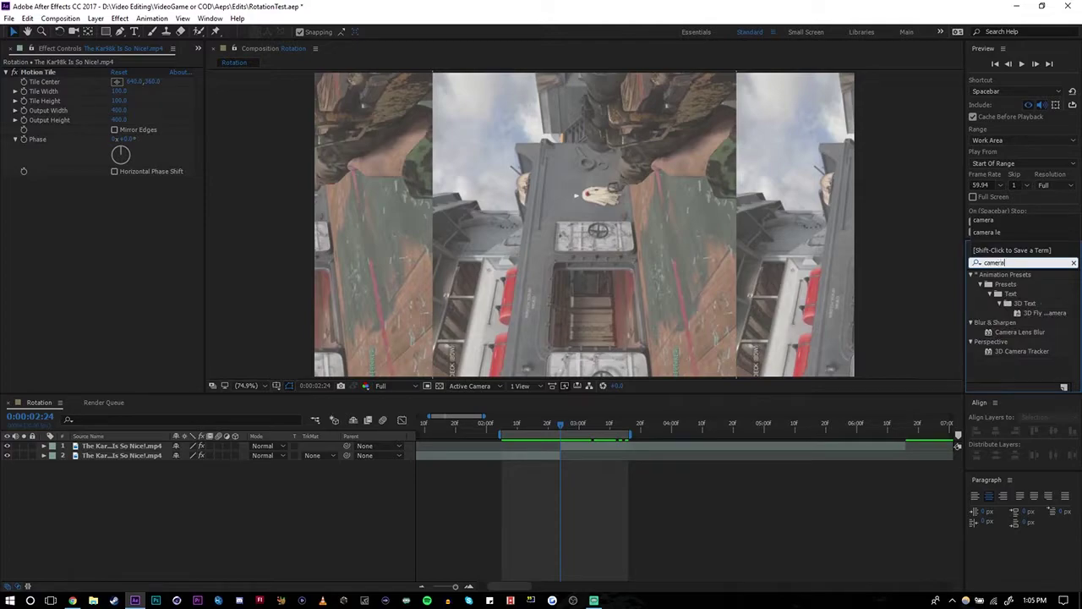
{"action": "left_click", "coordinate": [1020, 331]}
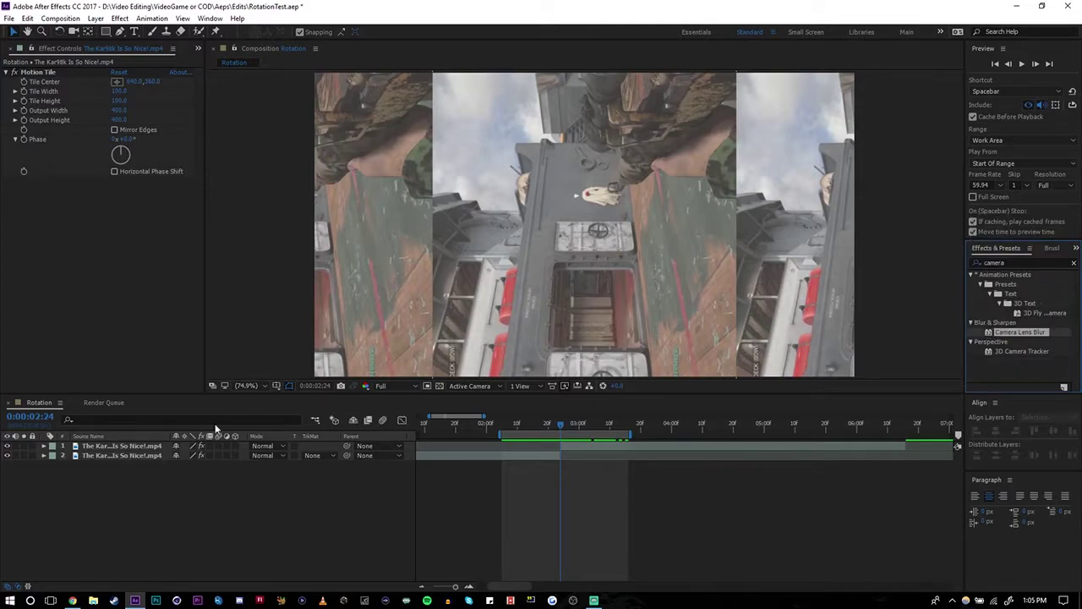
{"action": "left_click", "coordinate": [563, 446]}
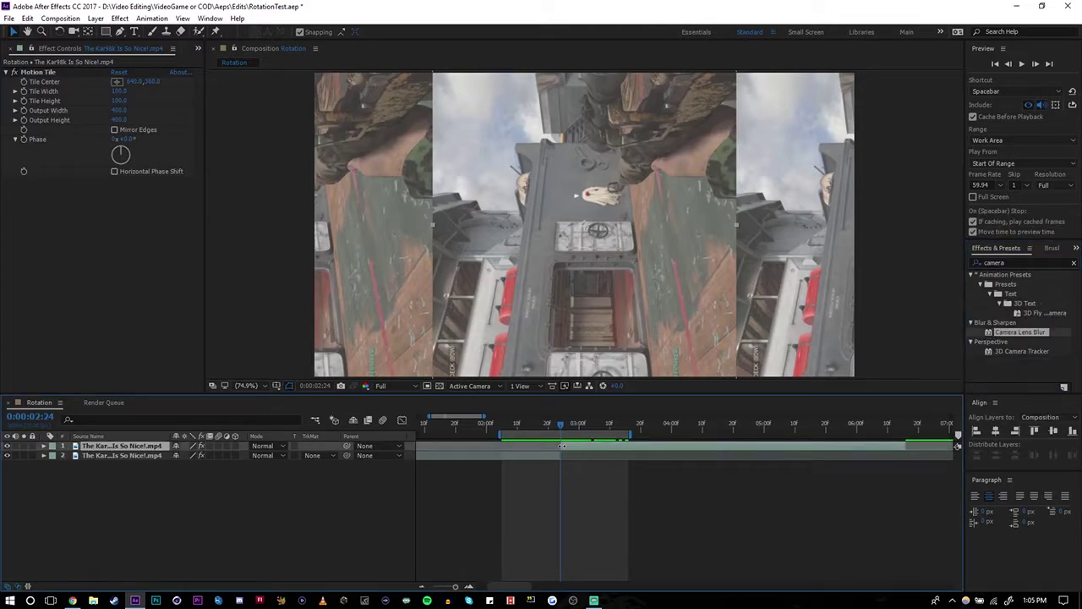
{"action": "key", "text": "ctrl+alt+y"}
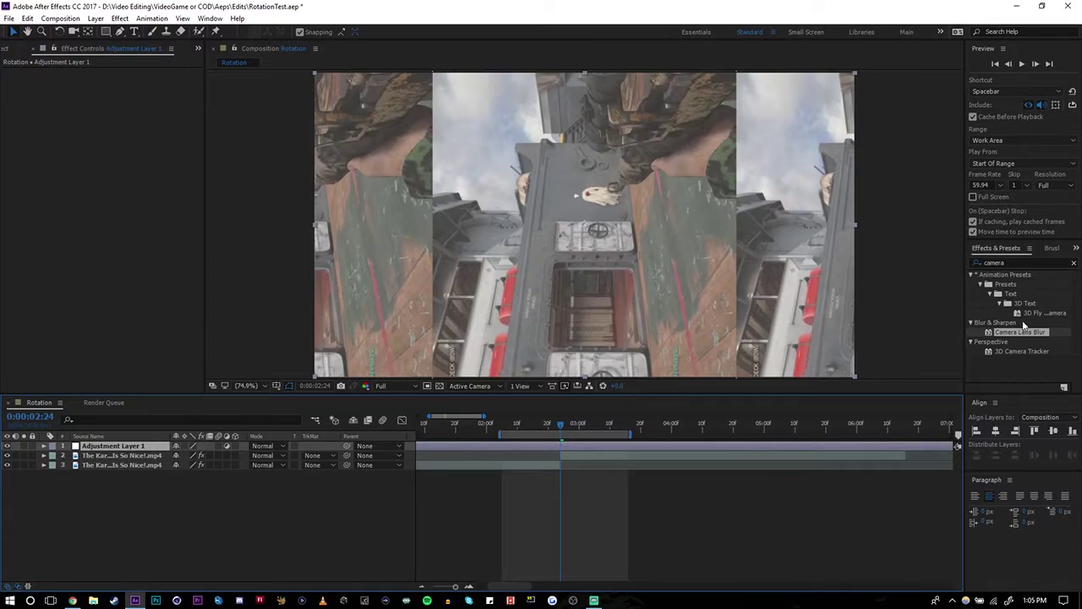
{"action": "double_click", "coordinate": [1019, 332]}
Step: Set the Camera Lens Blur radius to 10 and play back the blurred result
{"action": "left_click", "coordinate": [119, 82]}
{"action": "type", "text": "10"}
{"action": "key", "text": "Return"}
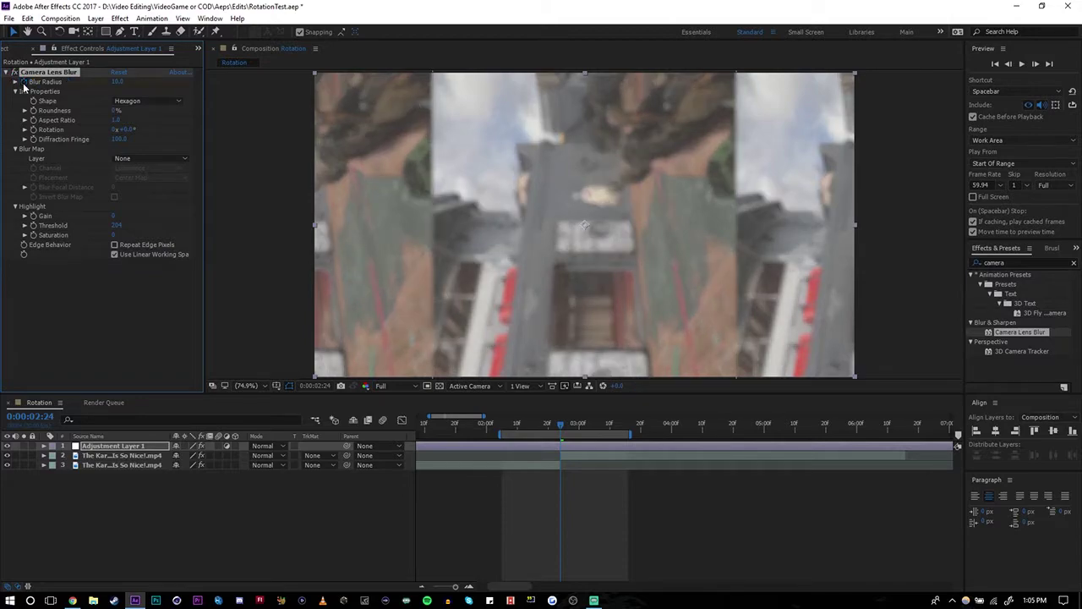
{"action": "key", "text": "space"}
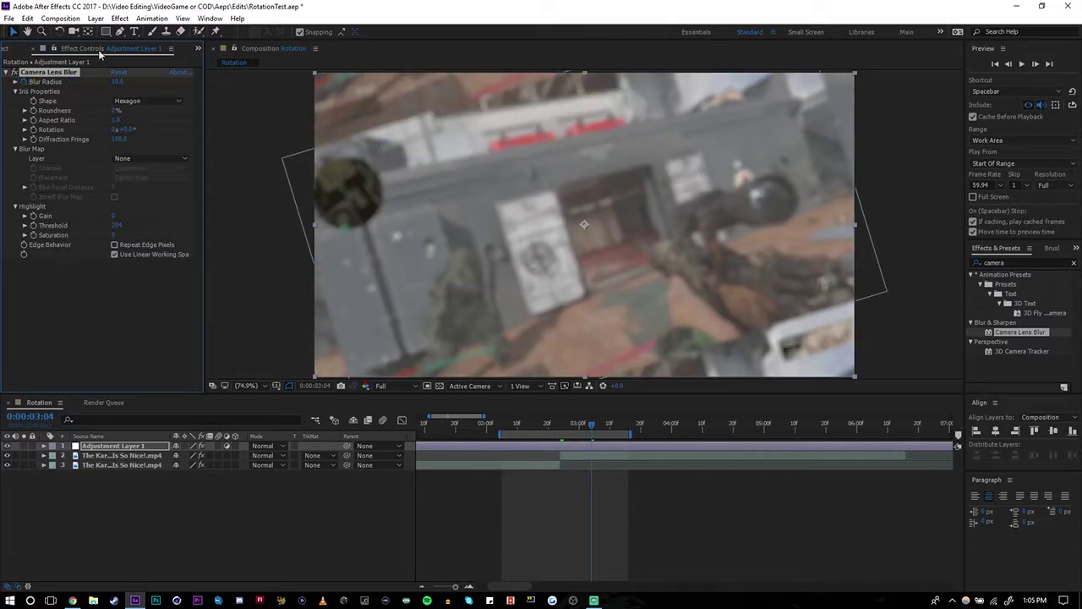